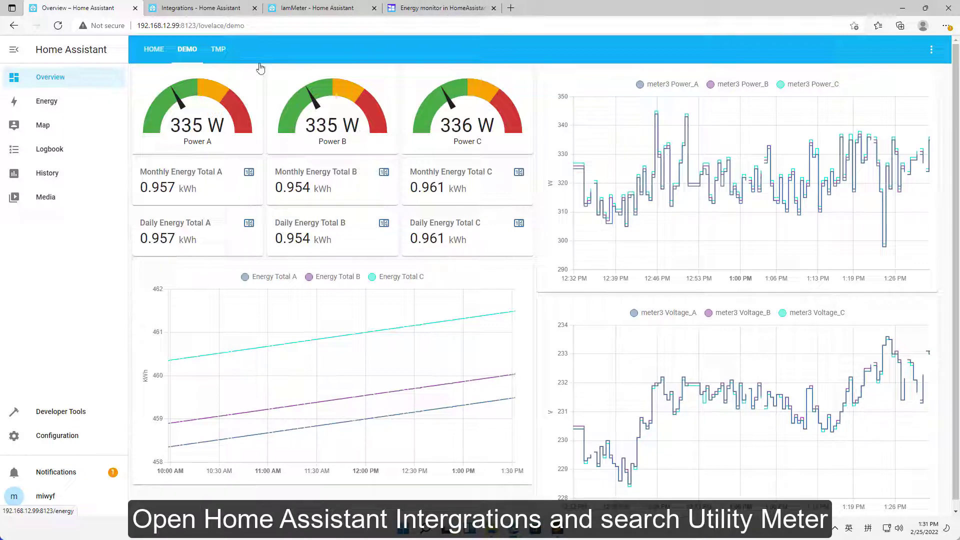
Open the Utility Meter integration docs and find the Daily and Monthly Energy Total template example.
{"action": "left_click", "coordinate": [196, 7]}
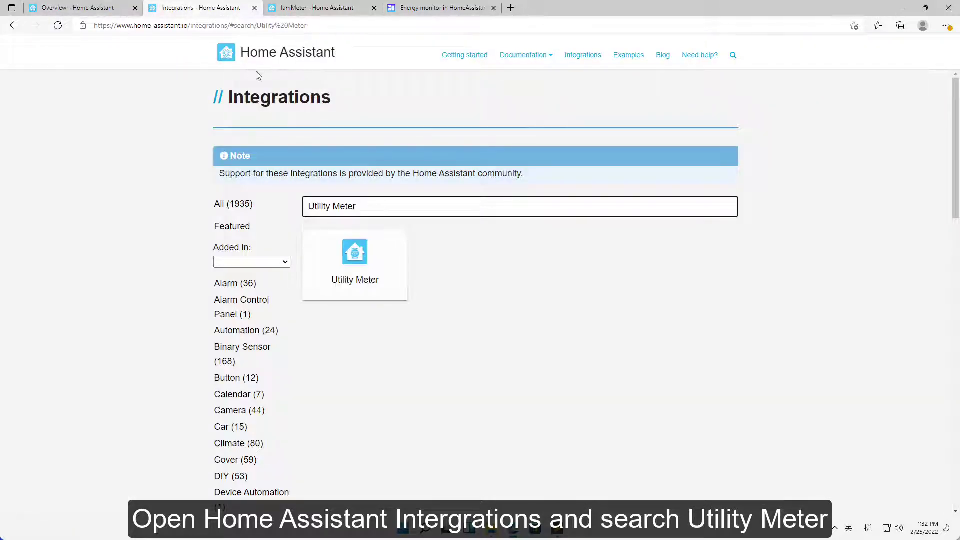
{"action": "left_click", "coordinate": [356, 272]}
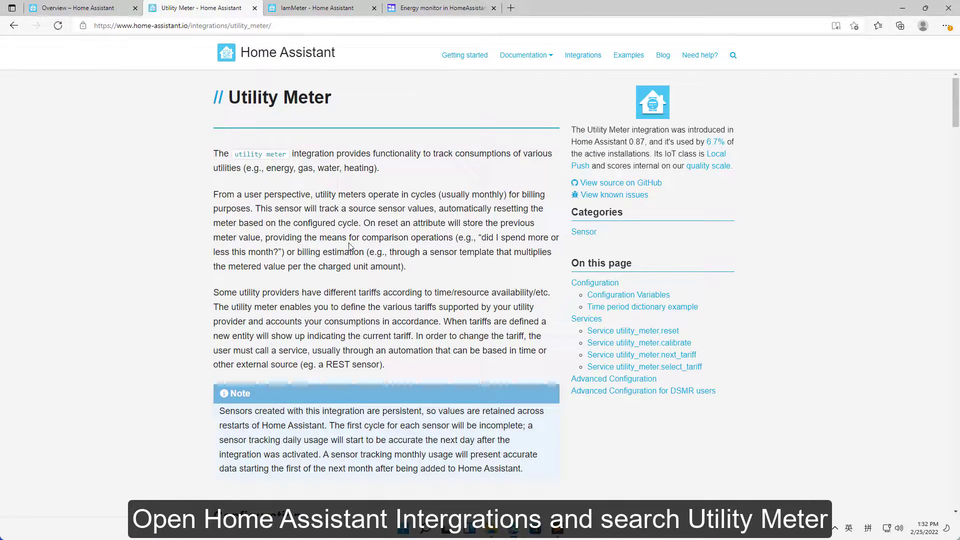
{"action": "scroll", "coordinate": [931, 275], "scroll_direction": "down", "scroll_amount": 20}
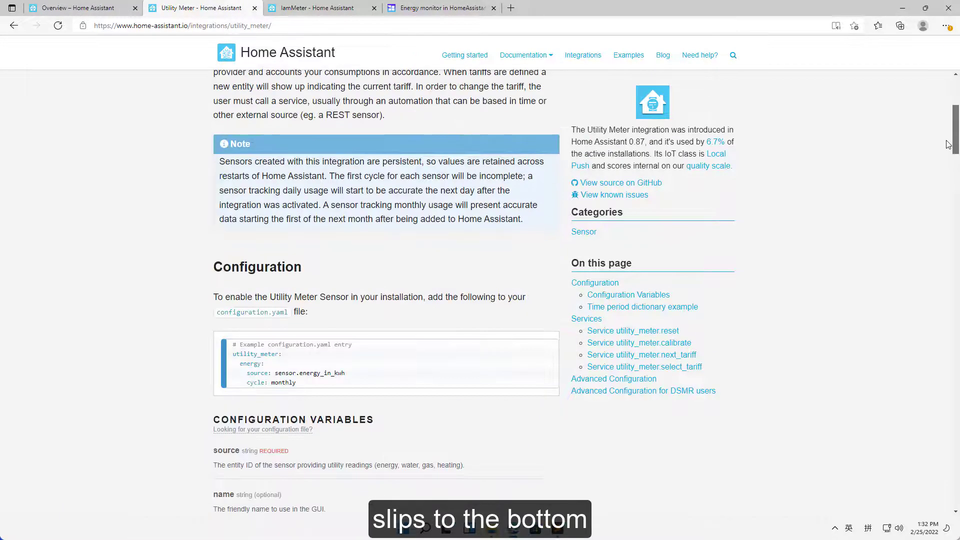
{"action": "scroll", "coordinate": [931, 275], "scroll_direction": "down", "scroll_amount": 15}
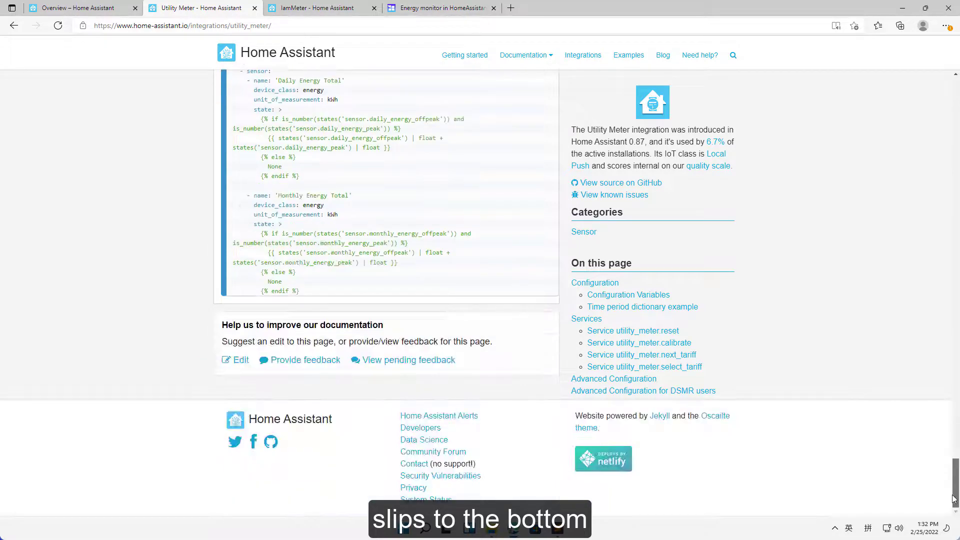
{"action": "scroll", "coordinate": [318, 208], "scroll_direction": "up", "scroll_amount": 1}
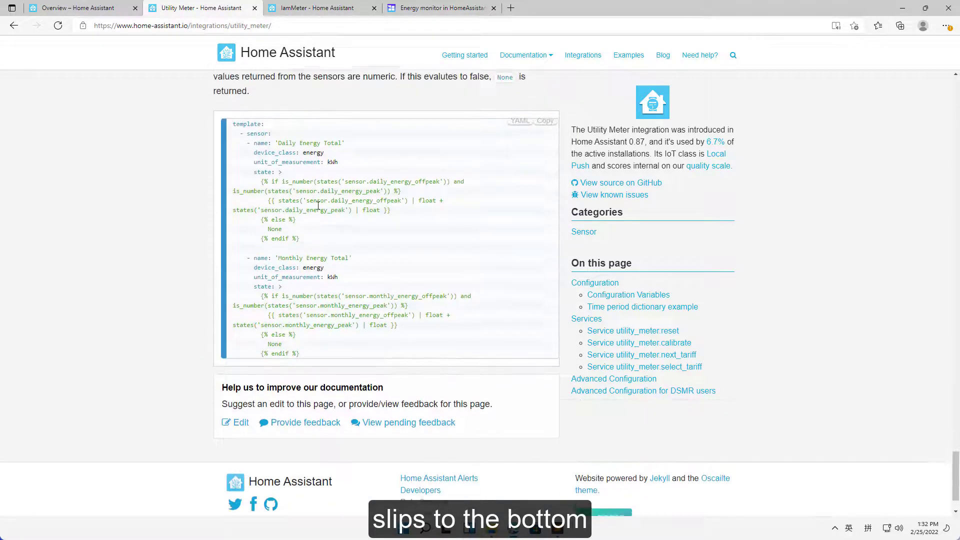
Copy the Energy Total template example and paste it at line 20 of configuration.yaml.
{"action": "left_click", "coordinate": [547, 128]}
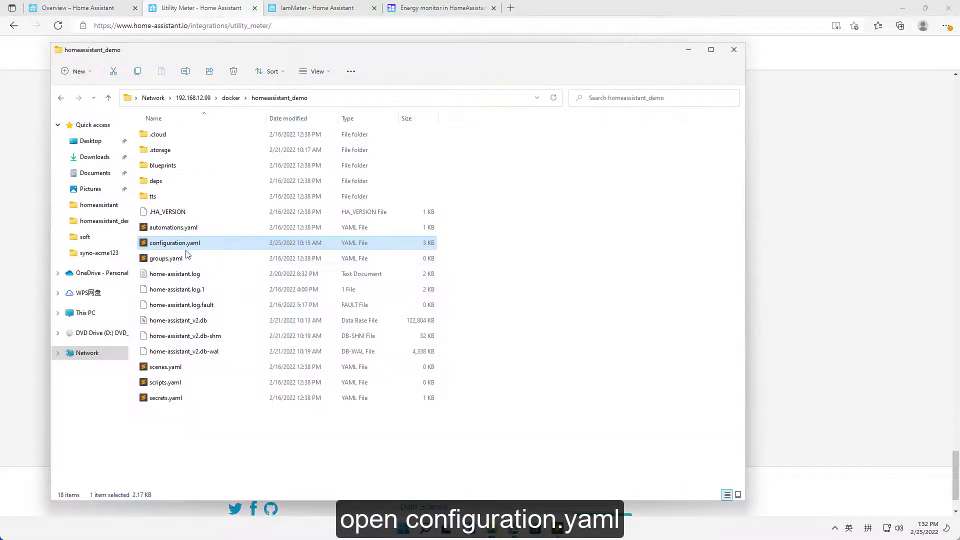
{"action": "right_click", "coordinate": [179, 247]}
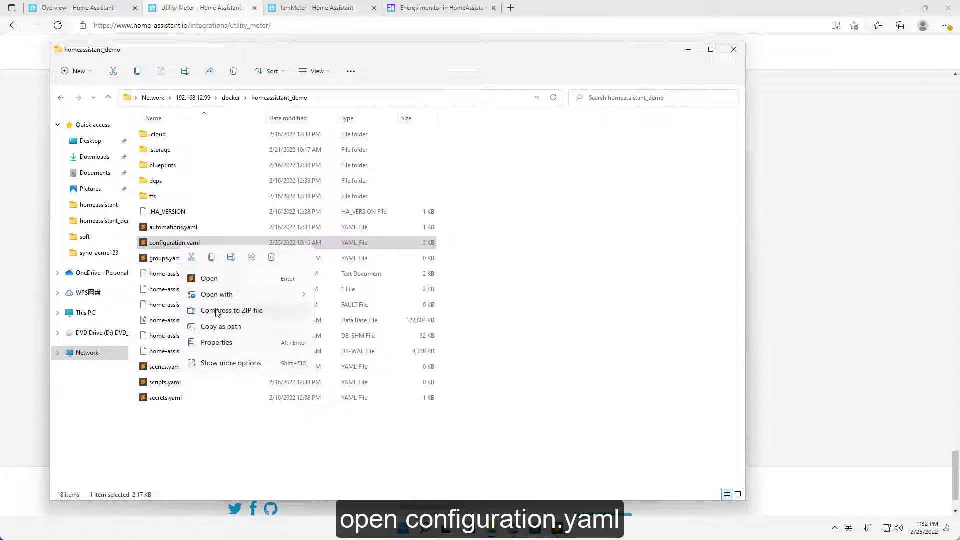
{"action": "left_click", "coordinate": [204, 283]}
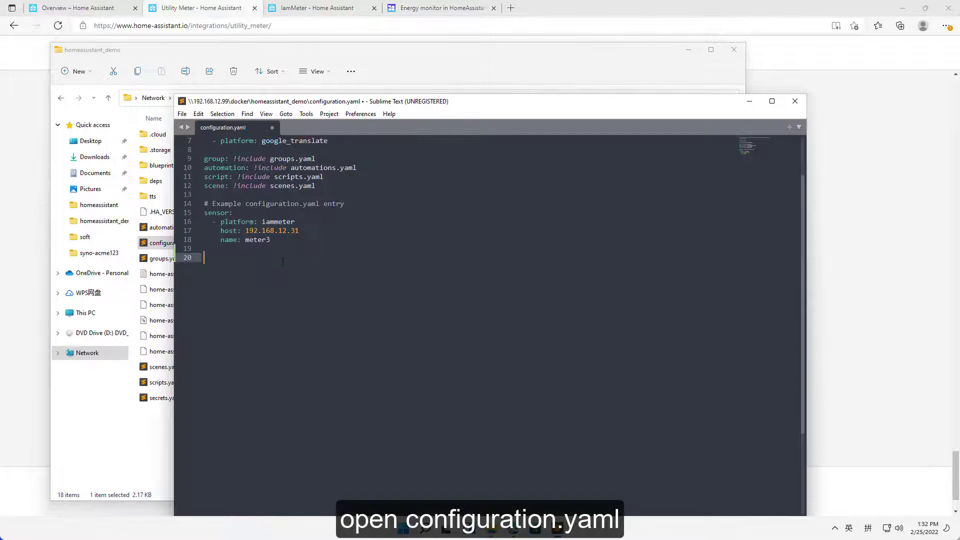
{"action": "right_click", "coordinate": [216, 258]}
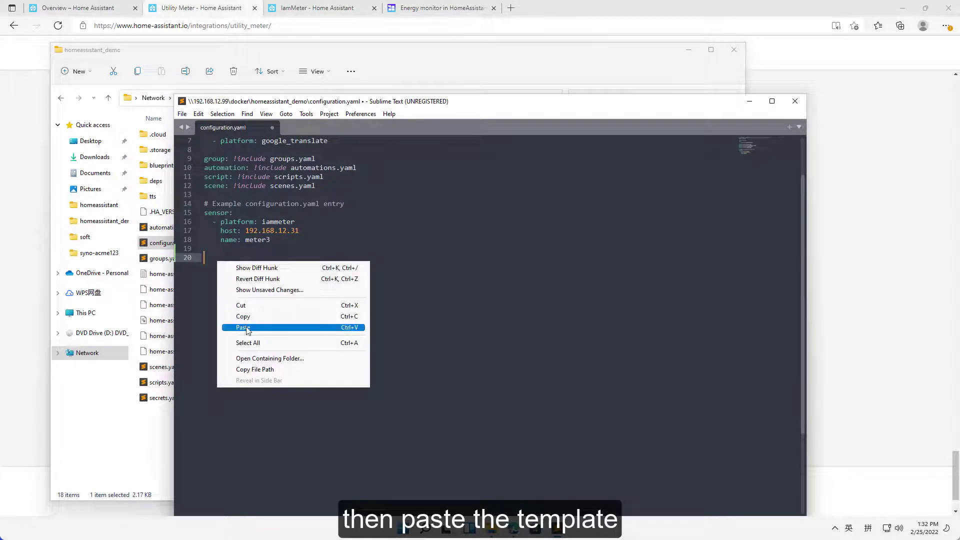
{"action": "left_click", "coordinate": [240, 330]}
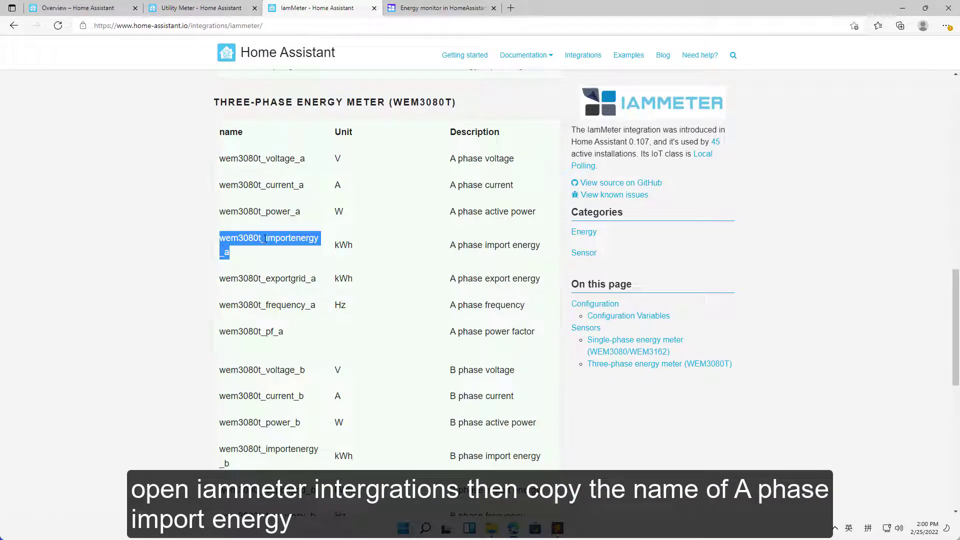
Copy the sensor name wem3080t_importenergy_a and return to configuration.yaml.
{"action": "right_click", "coordinate": [265, 239]}
{"action": "left_click", "coordinate": [283, 251]}
{"action": "left_click", "coordinate": [557, 529]}
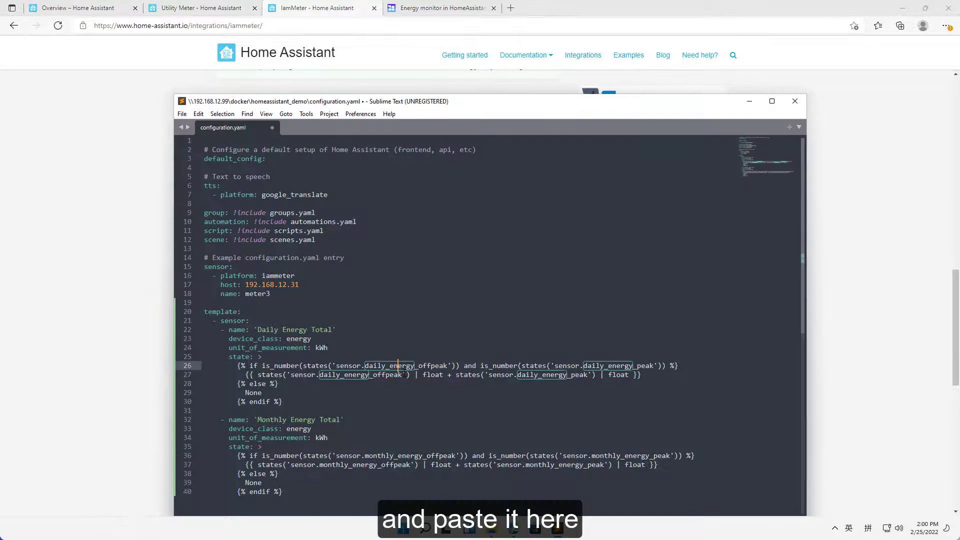
On line 26, replace daily_energy_offpeak with the copied sensor name, changing wem3080t to meter3.
{"action": "double_click", "coordinate": [403, 365]}
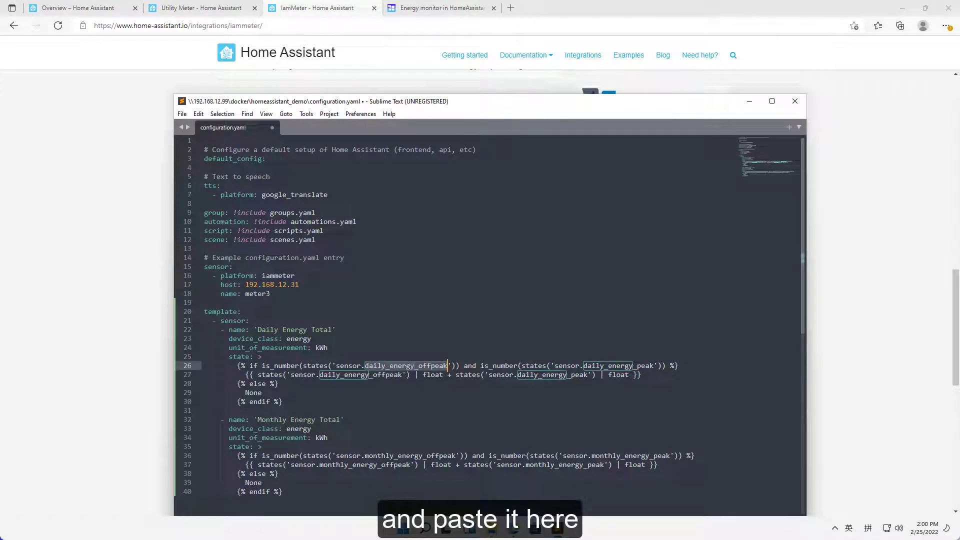
{"action": "key", "text": "ctrl+v"}
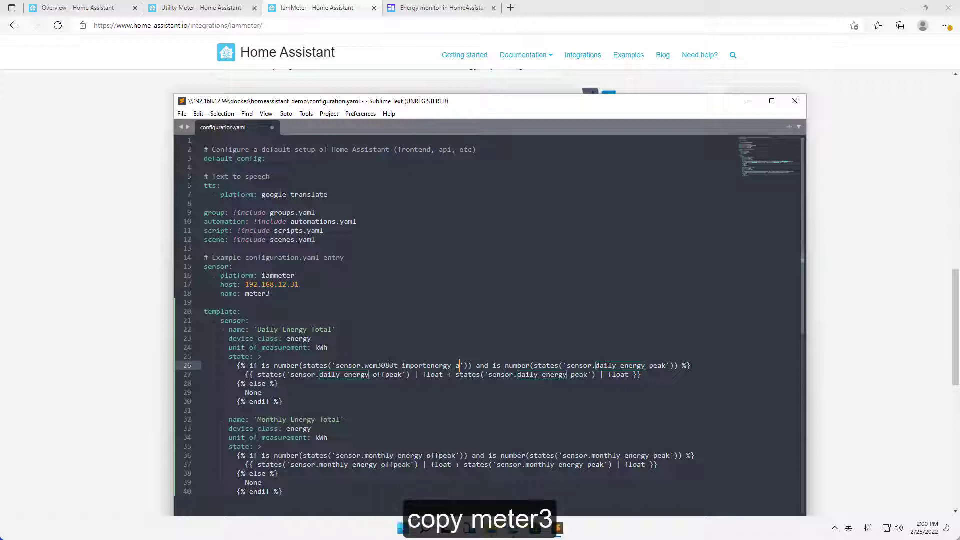
{"action": "left_click_drag", "start_coordinate": [271, 293], "coordinate": [245, 294]}
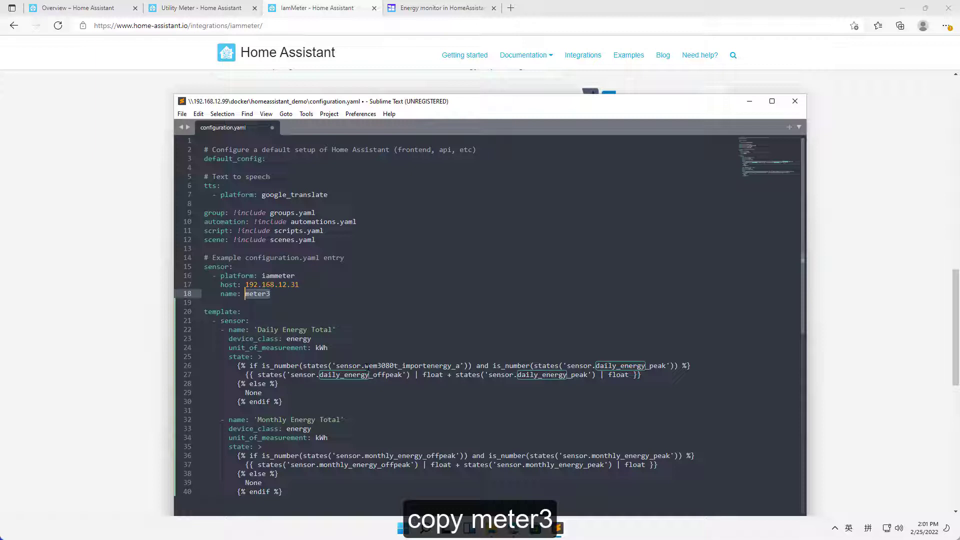
{"action": "left_click", "coordinate": [365, 365]}
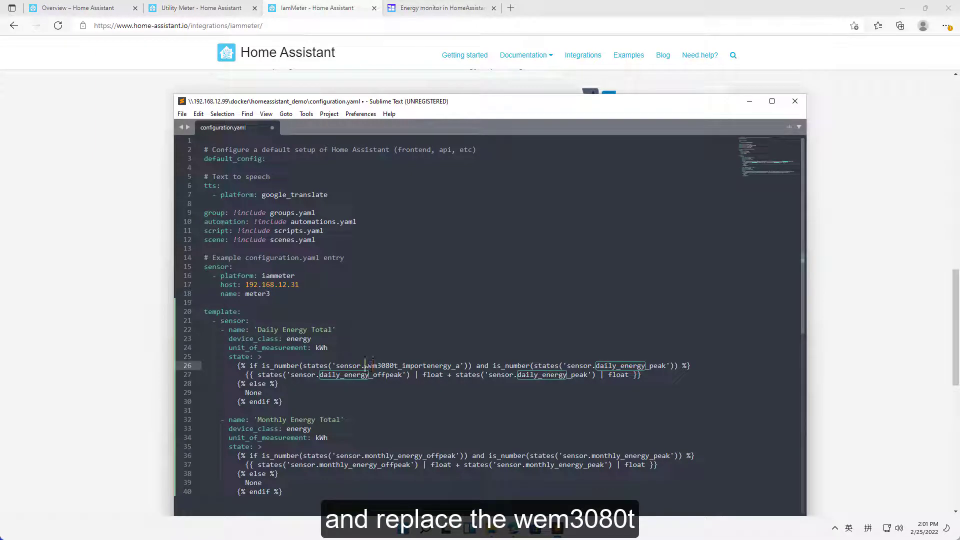
{"action": "left_click_drag", "start_coordinate": [366, 365], "coordinate": [398, 365]}
{"action": "key", "text": "ctrl+v"}
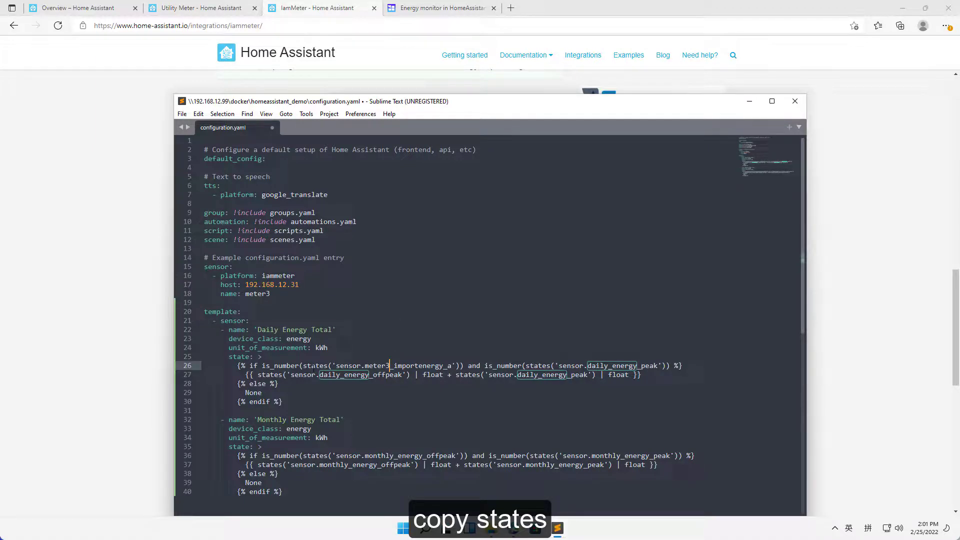
Replace the daily_energy_peak check with the meter3 states expression followed by | int >0.
{"action": "left_click_drag", "start_coordinate": [301, 365], "coordinate": [459, 366]}
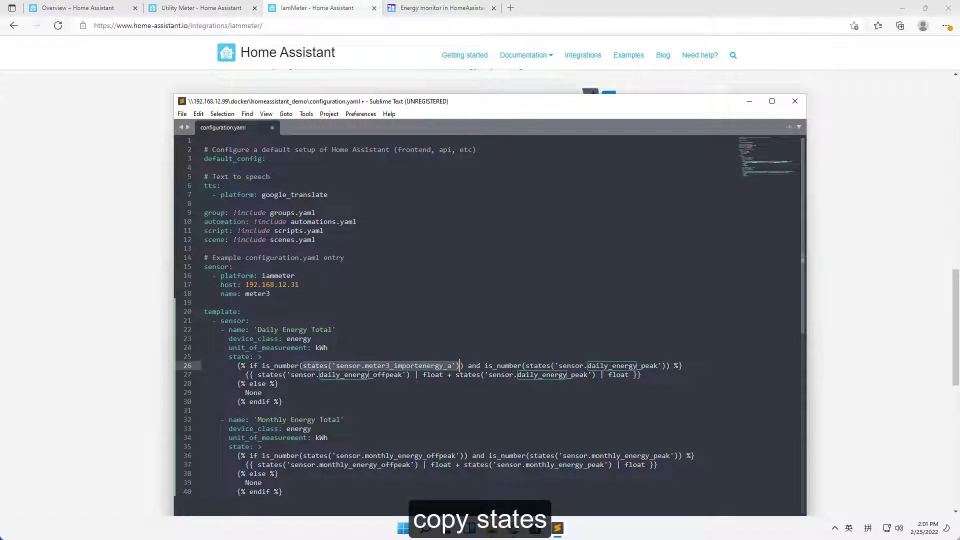
{"action": "left_click_drag", "start_coordinate": [484, 365], "coordinate": [671, 365]}
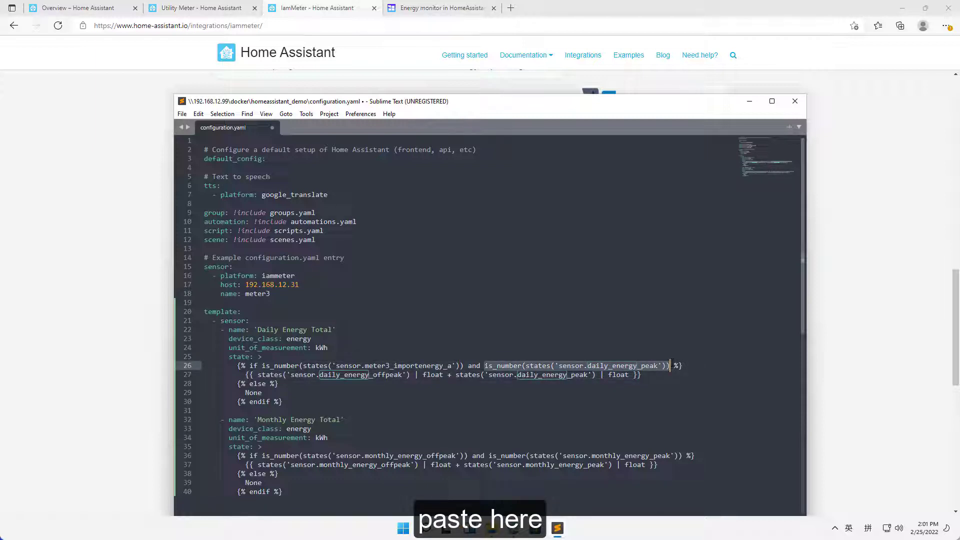
{"action": "key", "text": "ctrl+v"}
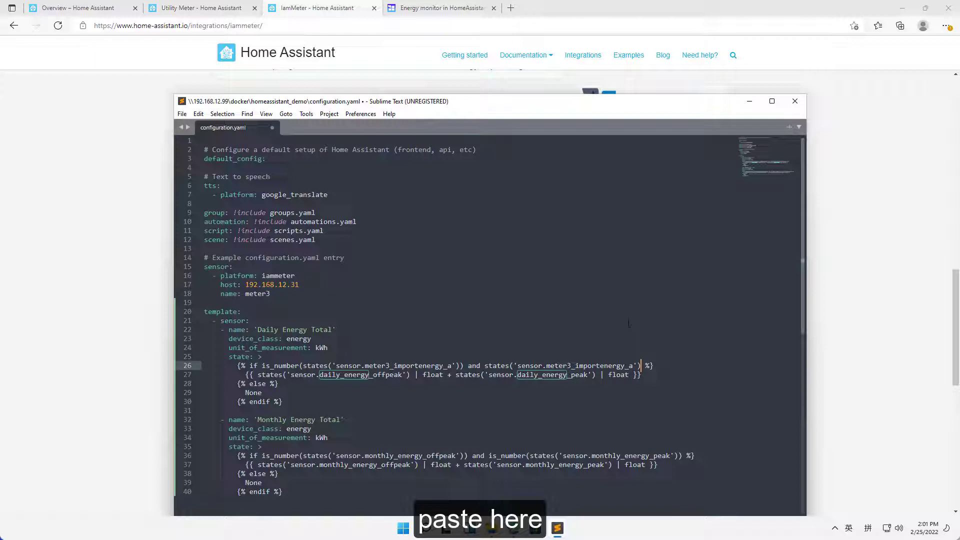
{"action": "key", "text": "ctrl+space"}
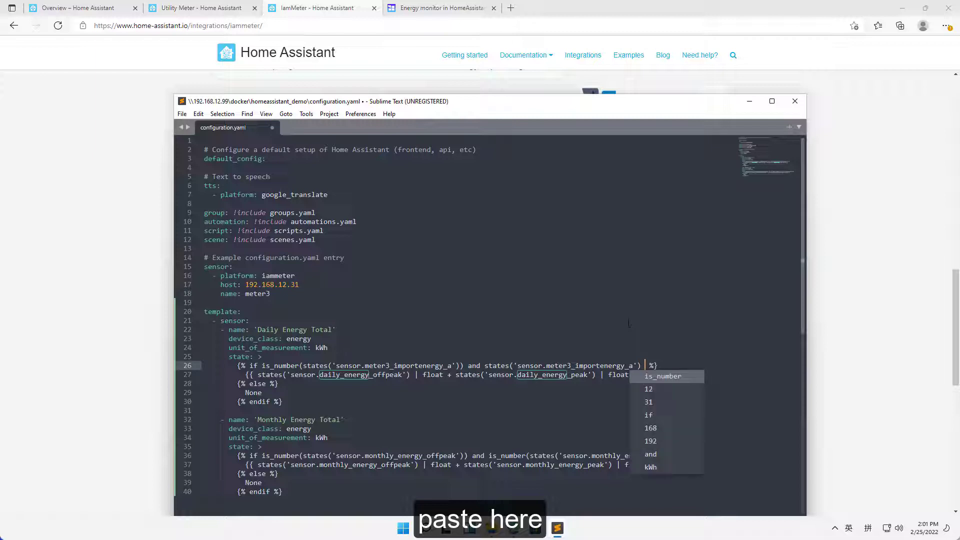
{"action": "type", "text": "| int"}
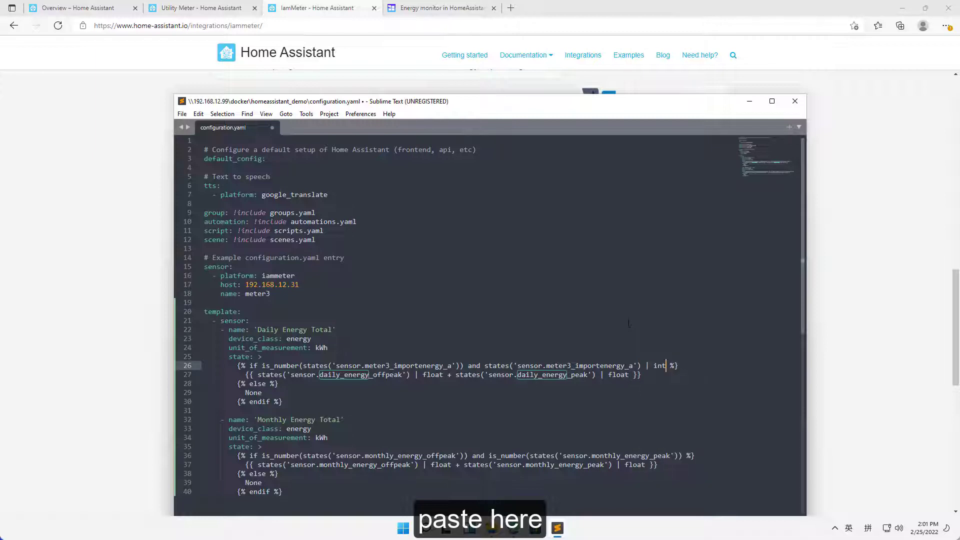
{"action": "key", "text": "ctrl+space"}
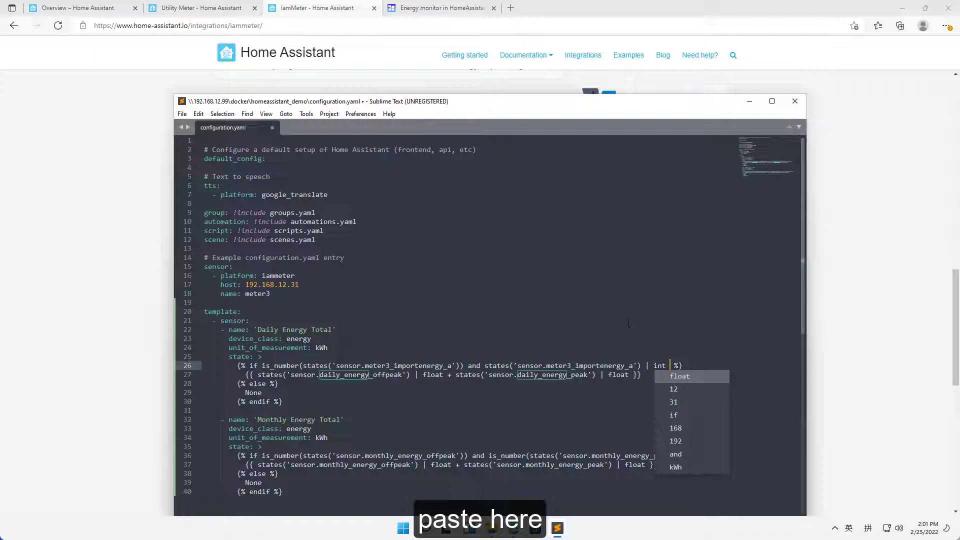
{"action": "type", "text": ">0"}
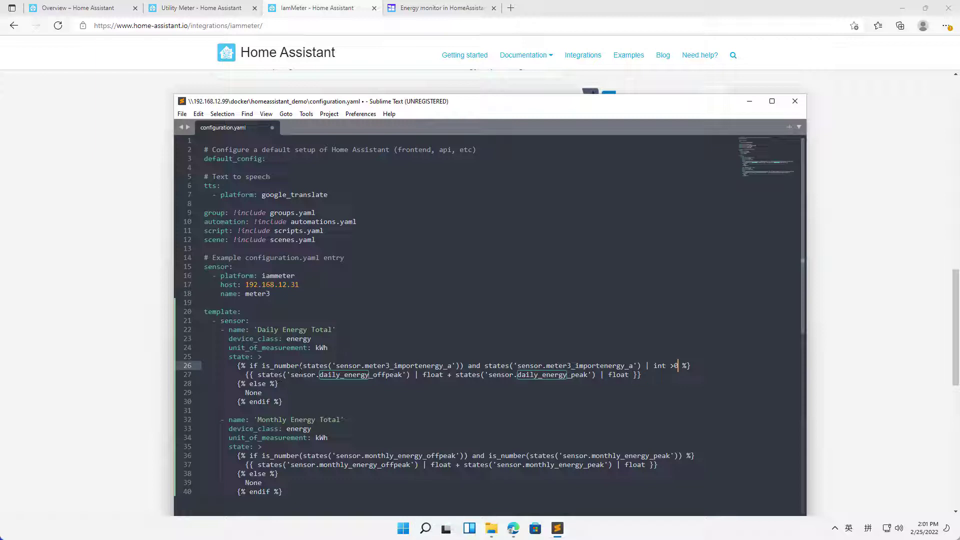
{"action": "left_click", "coordinate": [290, 365]}
{"action": "left_click_drag", "start_coordinate": [303, 365], "coordinate": [460, 366]}
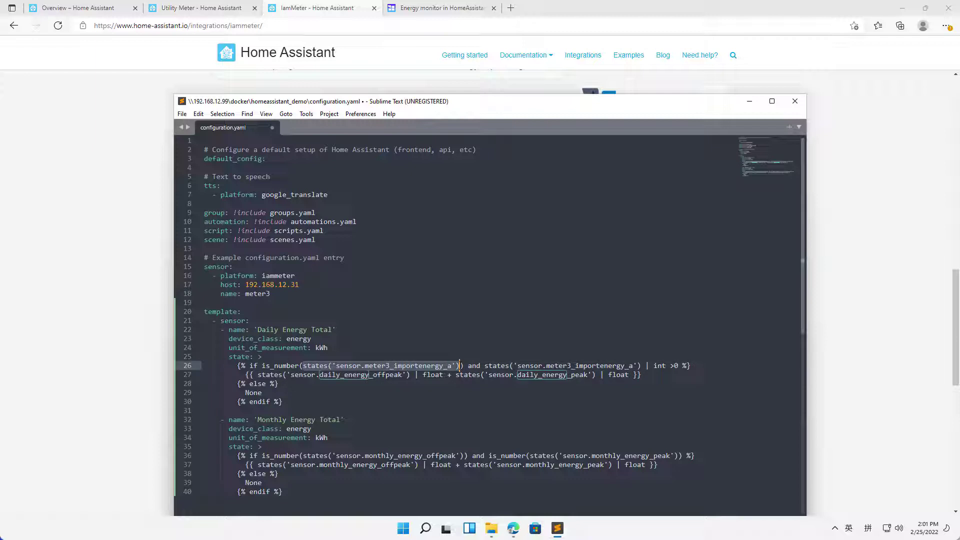
{"action": "left_click_drag", "start_coordinate": [257, 375], "coordinate": [596, 376]}
{"action": "key", "text": "ctrl+v"}
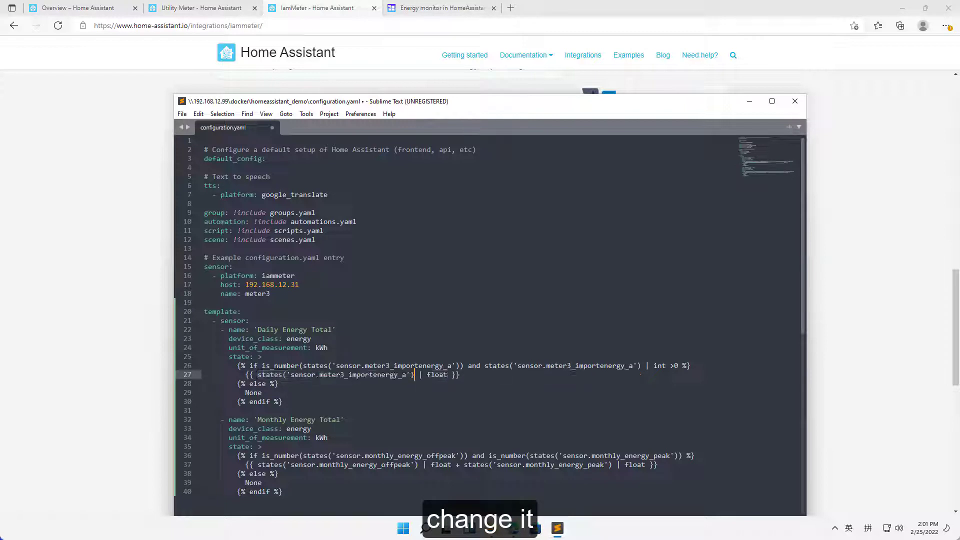
{"action": "left_click", "coordinate": [324, 394]}
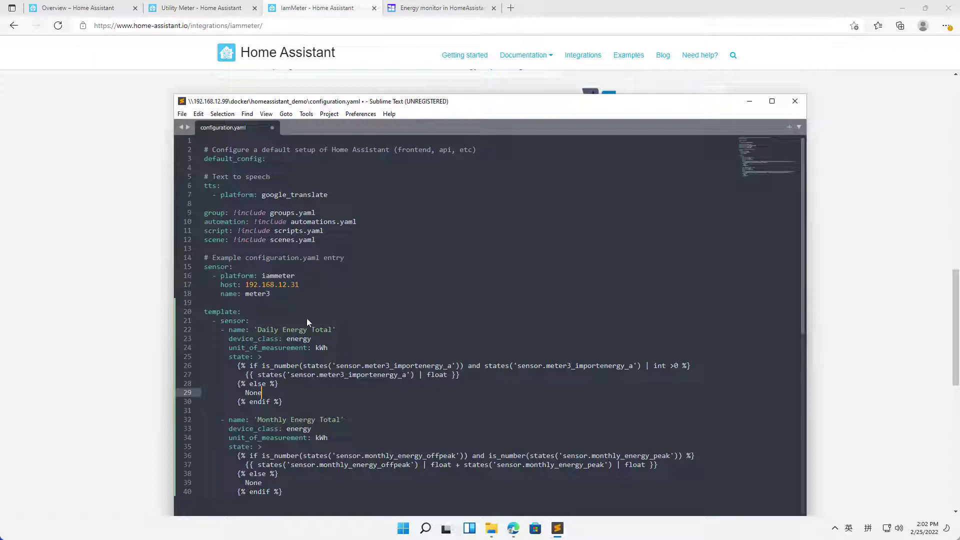
Rename the sensor to 'Energy Total A' and add state_class: total_increasing.
{"action": "left_click", "coordinate": [299, 330]}
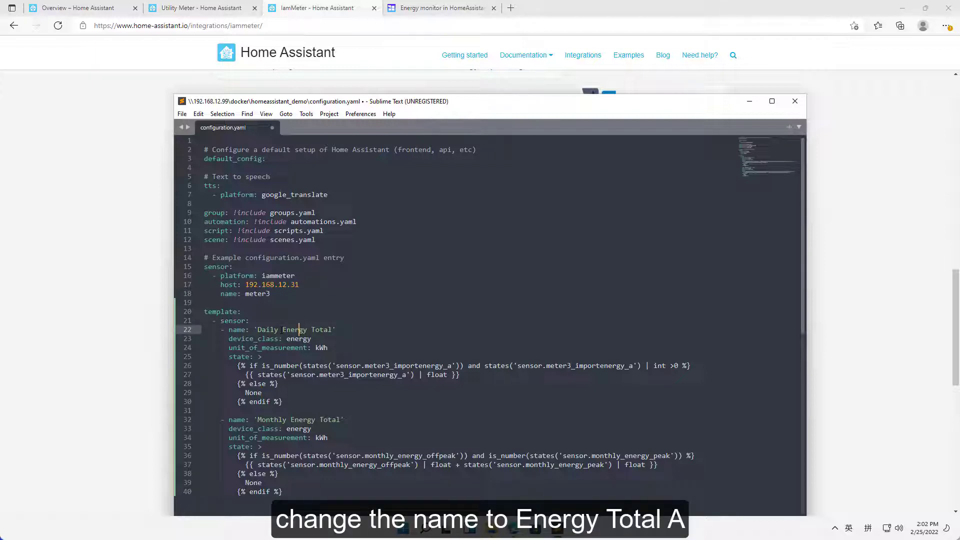
{"action": "left_click_drag", "start_coordinate": [282, 329], "coordinate": [257, 329]}
{"action": "key", "text": "BackSpace"}
{"action": "left_click", "coordinate": [311, 329]}
{"action": "type", "text": "A"}
{"action": "left_click", "coordinate": [330, 306]}
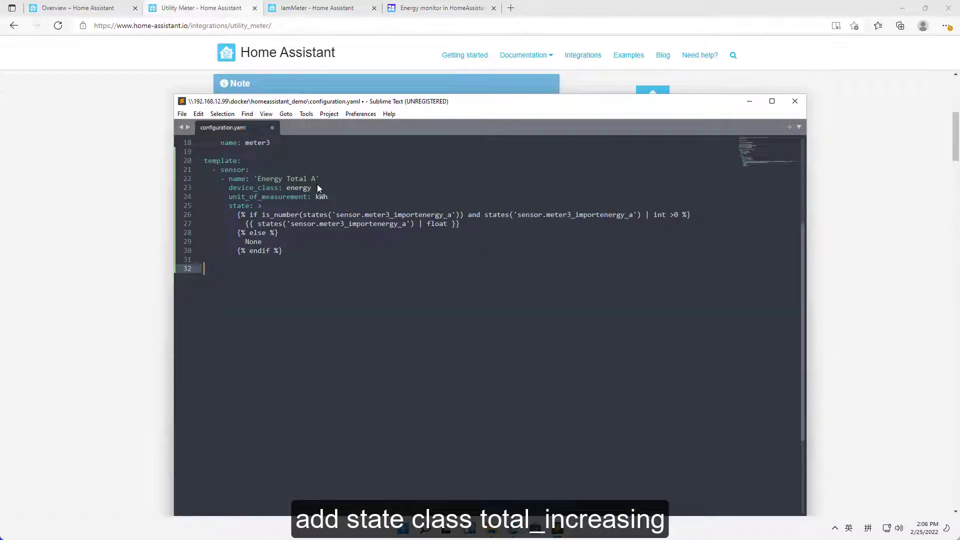
{"action": "left_click", "coordinate": [317, 188]}
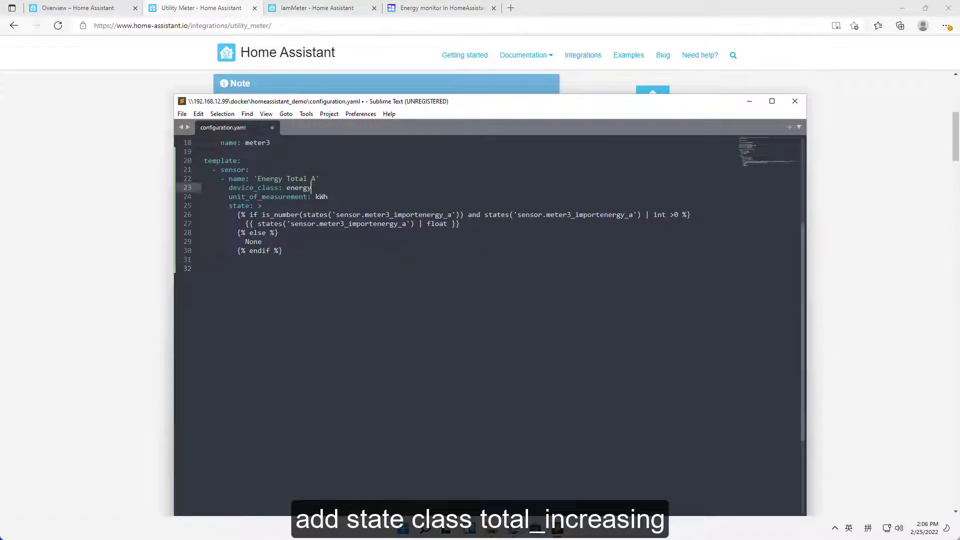
{"action": "key", "text": "Return"}
{"action": "type", "text": "state_class: total_increasing"}
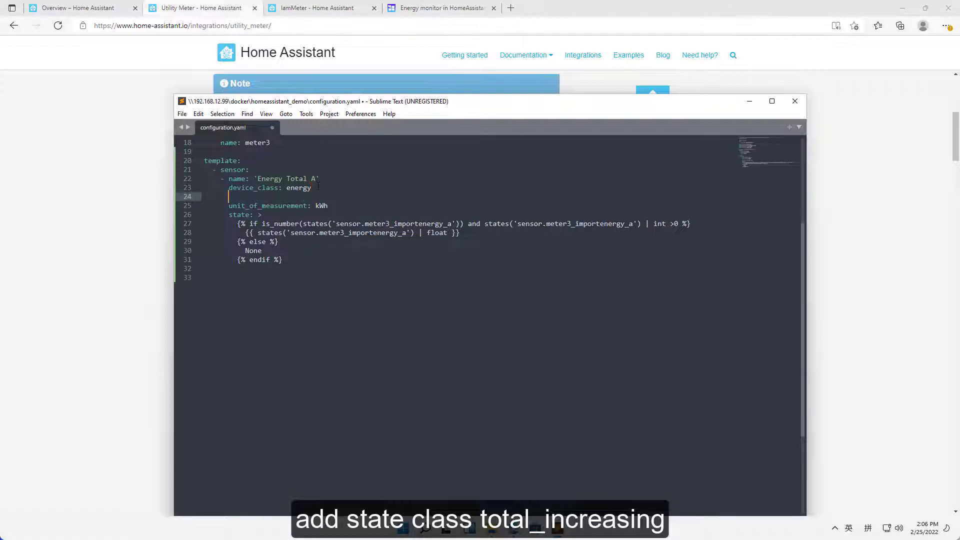
Copy the Energy Total A sensor block and paste a duplicate on line 33.
{"action": "left_click", "coordinate": [308, 262]}
{"action": "left_click_drag", "start_coordinate": [307, 262], "coordinate": [147, 182]}
{"action": "key", "text": "ctrl+c"}
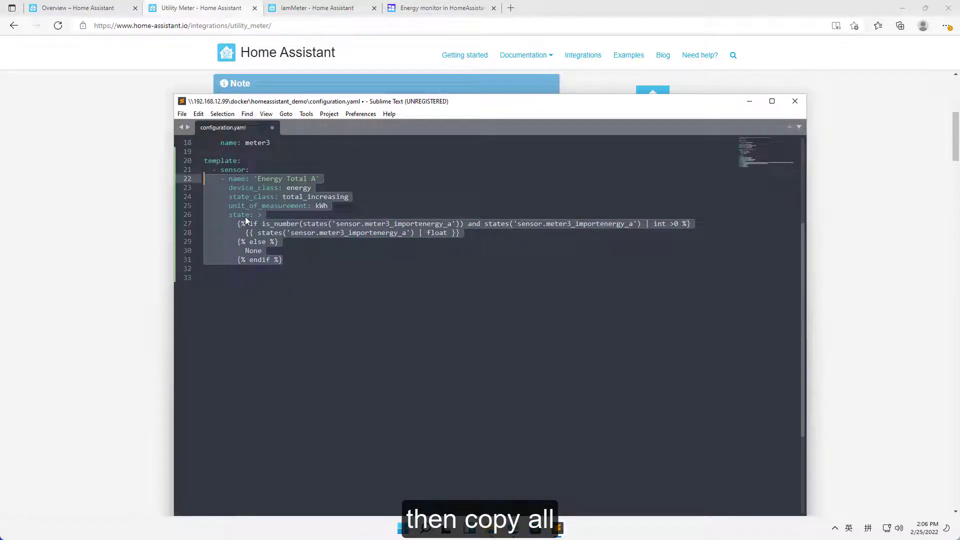
{"action": "left_click", "coordinate": [213, 274]}
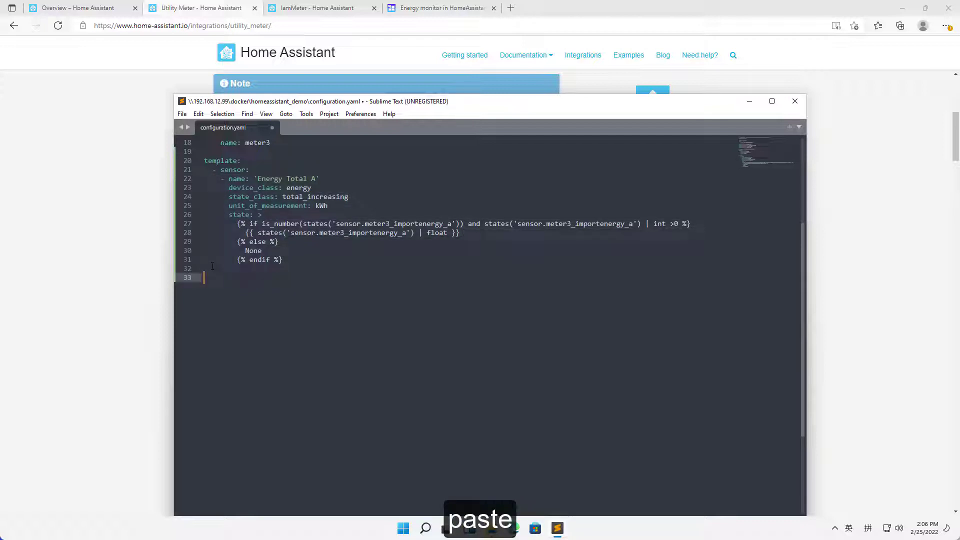
{"action": "key", "text": "ctrl+v"}
Paste a third copy of the sensor block and tidy the blank lines around it.
{"action": "key", "text": "Return"}
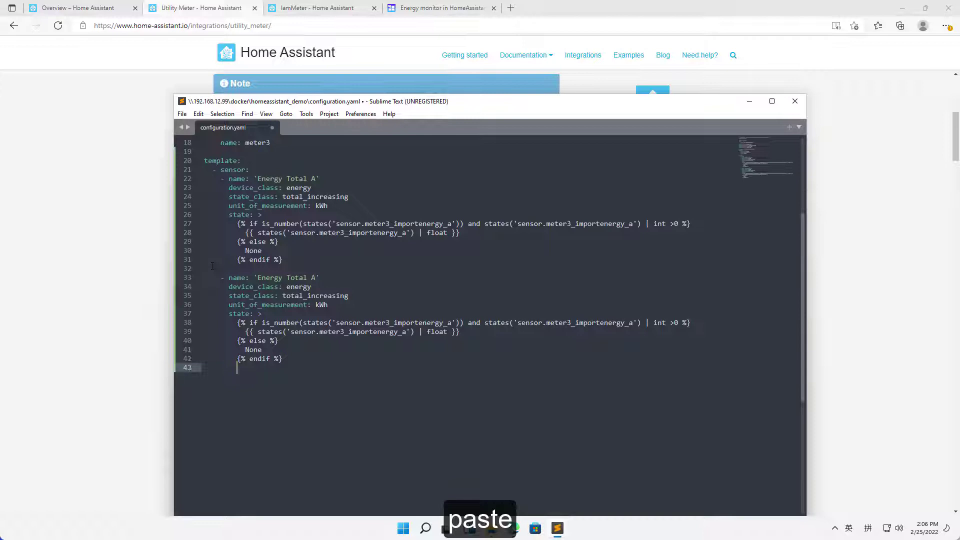
{"action": "key", "text": "Return"}
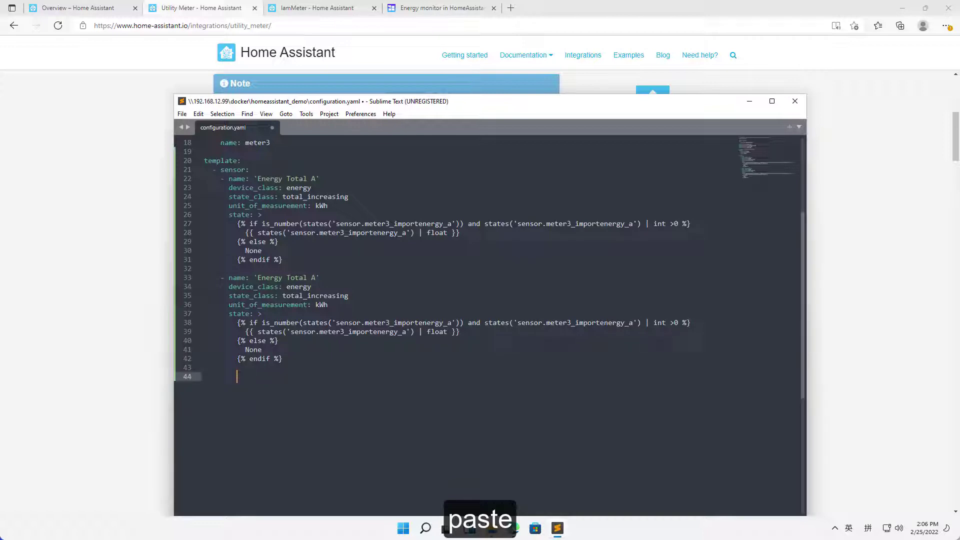
{"action": "key", "text": "BackSpace"}
{"action": "key", "text": "BackSpace"}
{"action": "key", "text": "BackSpace"}
{"action": "key", "text": "BackSpace"}
{"action": "type", "text": "- name: 'Energy Total A'       device_class: energy       state_class: total_increasing       unit_of_measurement: kWh       state: >         {% if is_number(states('sensor.meter3_importenergy_a')) and states('sensor.meter3_importenergy_a') | int >0 %}           {{ states('sensor.meter3_importenergy_a') | float }}         {% else %}           None         {% endif %}"}
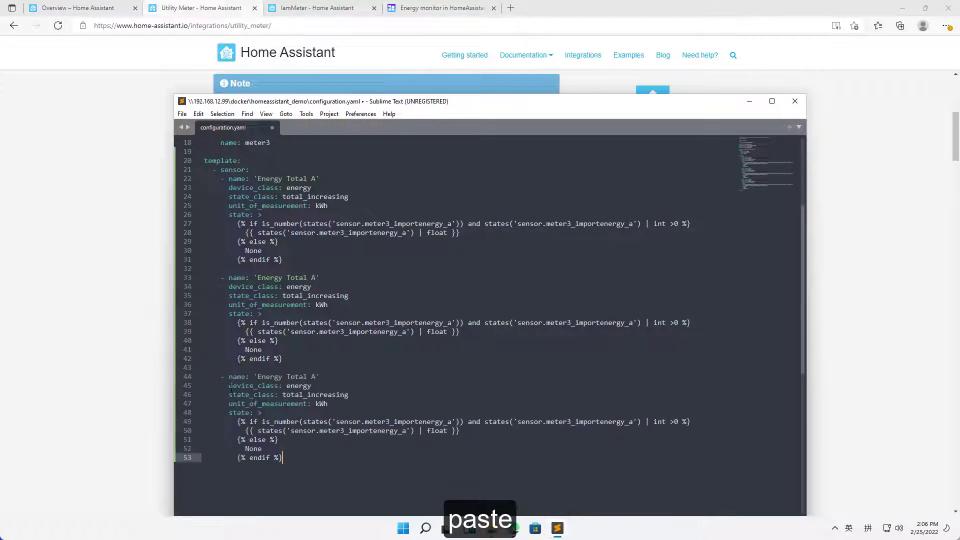
{"action": "key", "text": "Return"}
{"action": "key", "text": "BackSpace"}
{"action": "key", "text": "BackSpace"}
{"action": "key", "text": "BackSpace"}
{"action": "key", "text": "BackSpace"}
{"action": "key", "text": "BackSpace"}
{"action": "key", "text": "Return"}
{"action": "key", "text": "BackSpace"}
{"action": "key", "text": "BackSpace"}
{"action": "key", "text": "BackSpace"}
{"action": "key", "text": "BackSpace"}
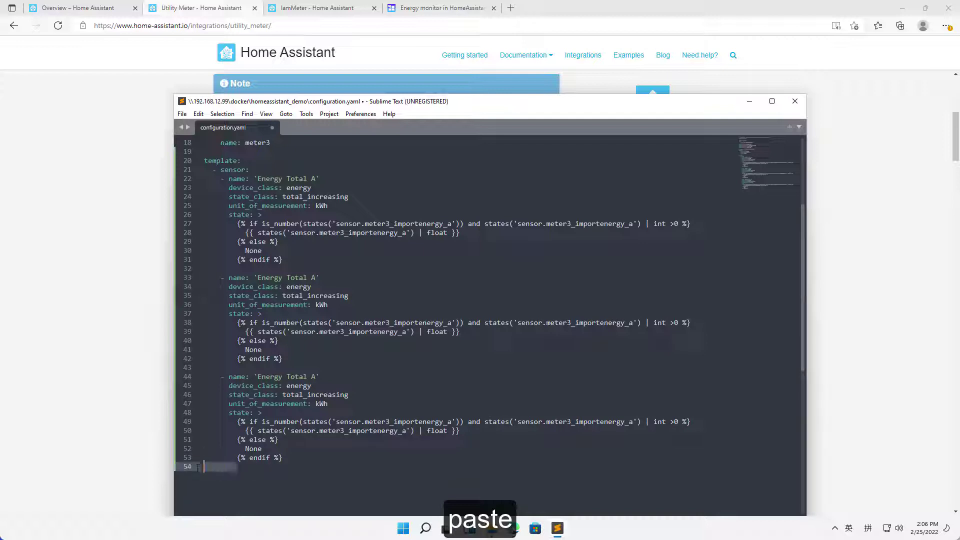
Rename the second sensor to 'Energy Total B'.
{"action": "left_click", "coordinate": [317, 271]}
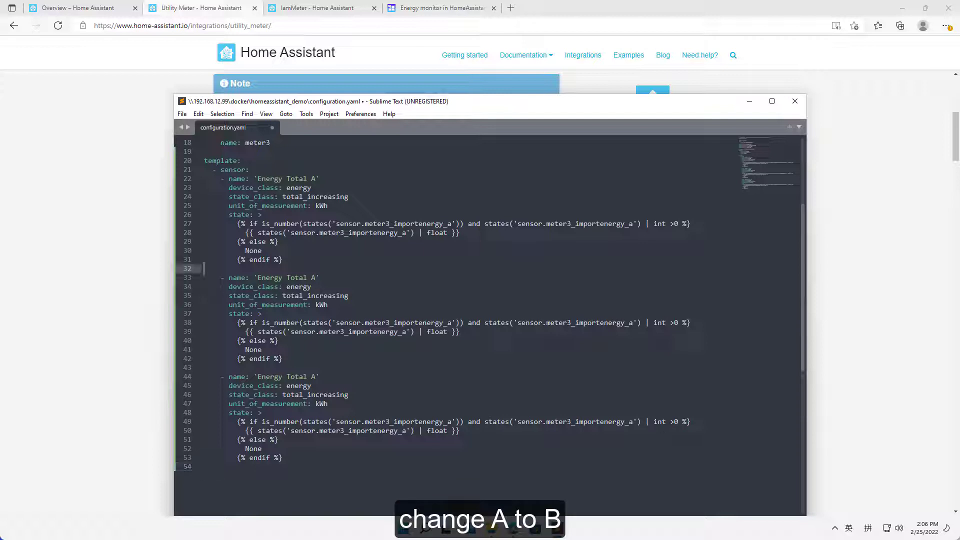
{"action": "left_click", "coordinate": [316, 278]}
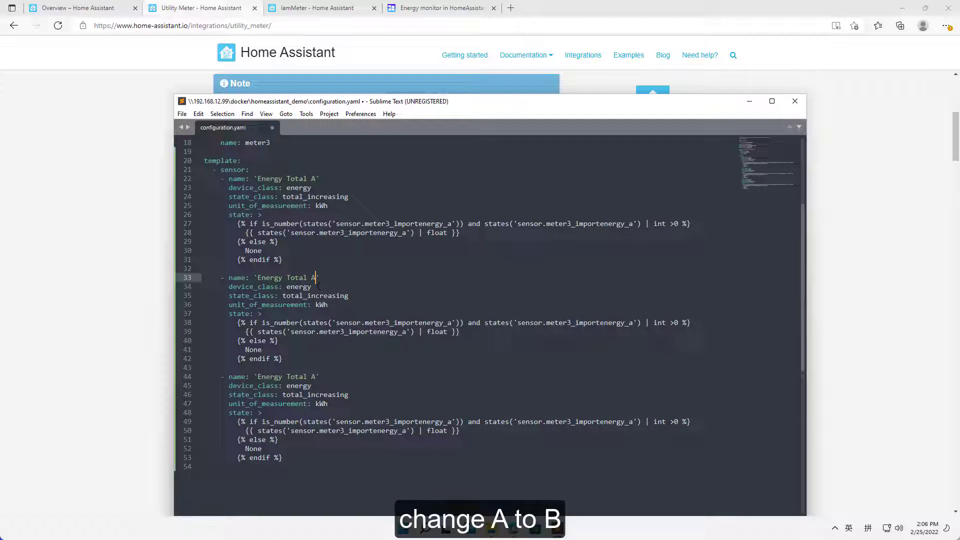
{"action": "key", "text": "BackSpace"}
{"action": "type", "text": "B"}
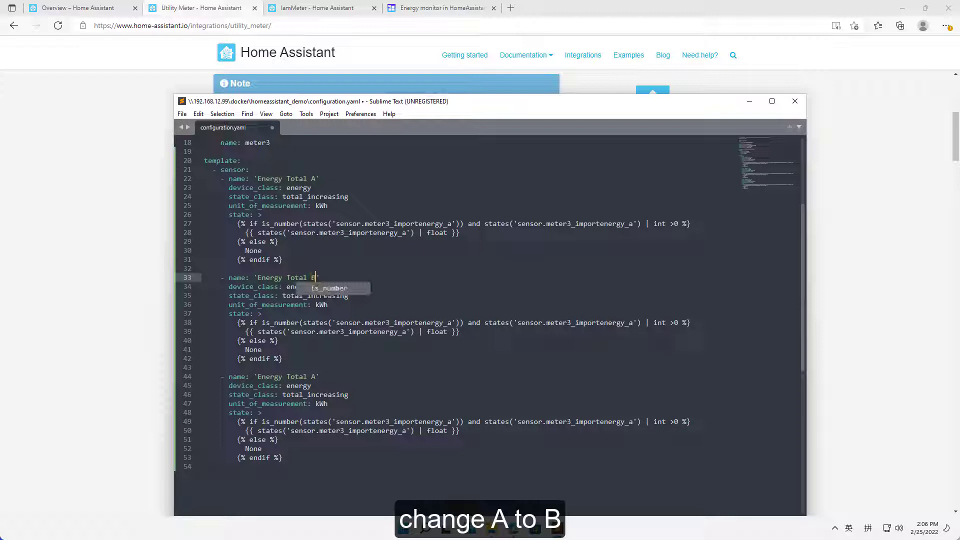
{"action": "left_click", "coordinate": [261, 313]}
Change the second sensor's three importenergy_a references to importenergy_b.
{"action": "left_click", "coordinate": [452, 322]}
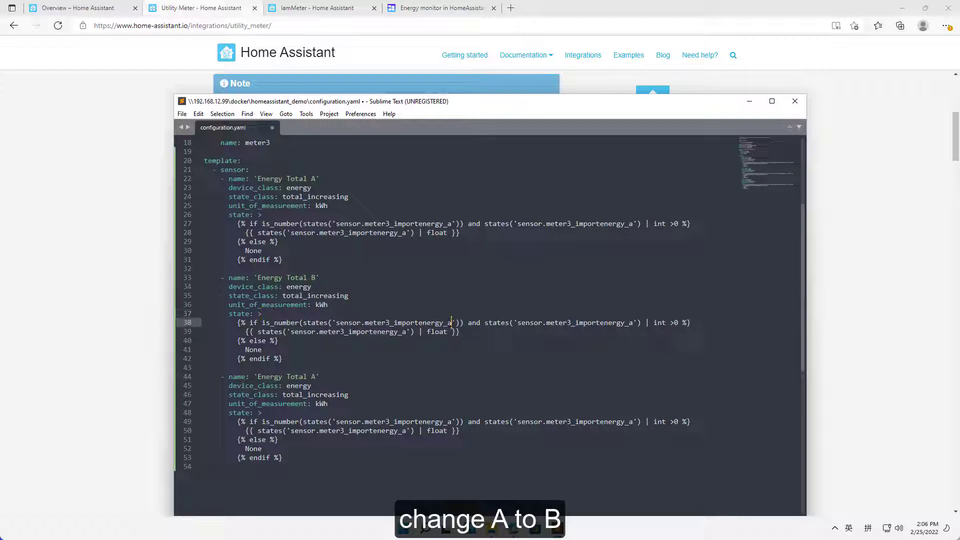
{"action": "key", "text": "BackSpace"}
{"action": "type", "text": "b"}
{"action": "left_click", "coordinate": [633, 322]}
{"action": "key", "text": "BackSpace"}
{"action": "type", "text": "b"}
{"action": "left_click", "coordinate": [406, 331]}
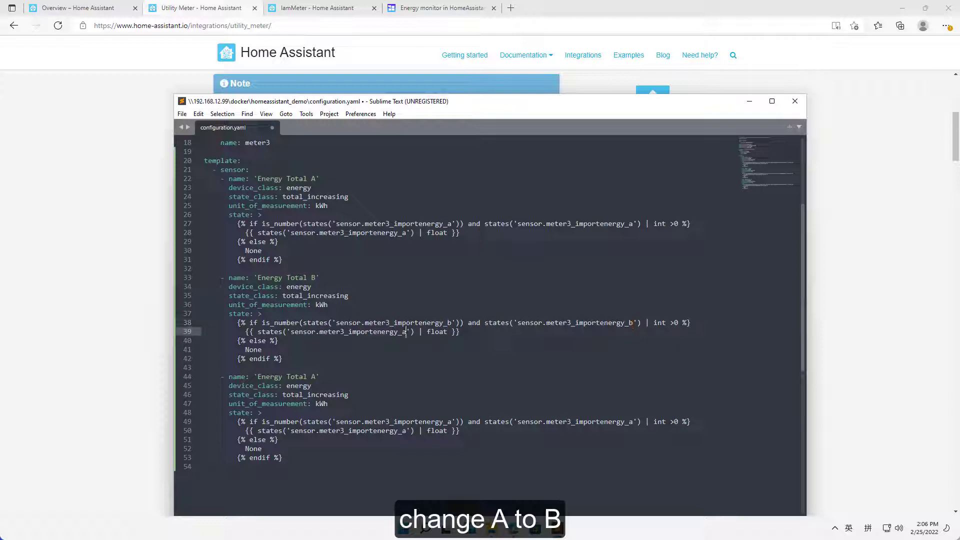
{"action": "key", "text": "BackSpace"}
{"action": "type", "text": "b"}
Rename the third sensor to 'Energy Total C'.
{"action": "left_click", "coordinate": [314, 377]}
{"action": "key", "text": "BackSpace"}
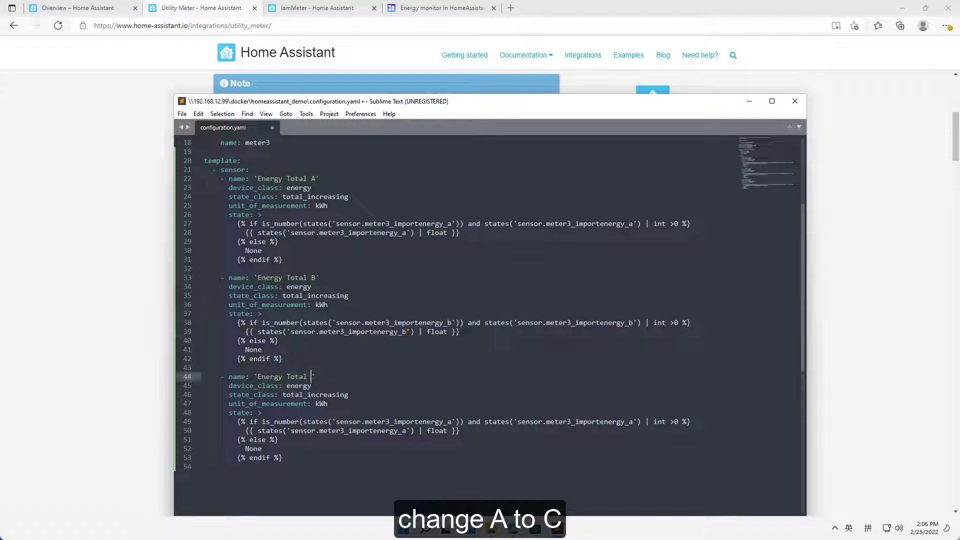
{"action": "type", "text": "B"}
{"action": "key", "text": "BackSpace"}
{"action": "type", "text": "C"}
{"action": "key", "text": "Right"}
Change the third sensor's three importenergy_a references to importenergy_c and add a final empty line.
{"action": "left_click", "coordinate": [452, 421]}
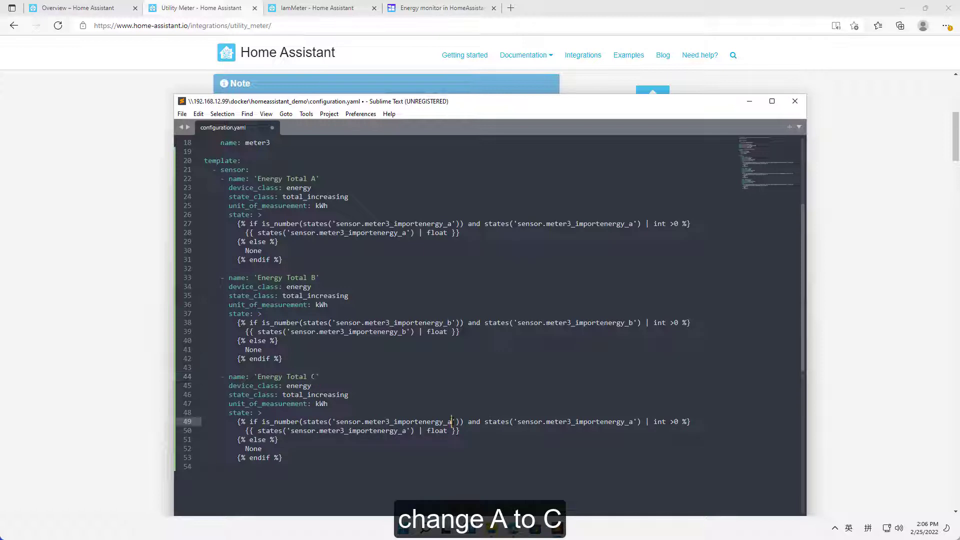
{"action": "key", "text": "BackSpace"}
{"action": "type", "text": "c"}
{"action": "left_click", "coordinate": [633, 422]}
{"action": "key", "text": "BackSpace"}
{"action": "type", "text": "c"}
{"action": "left_click", "coordinate": [406, 431]}
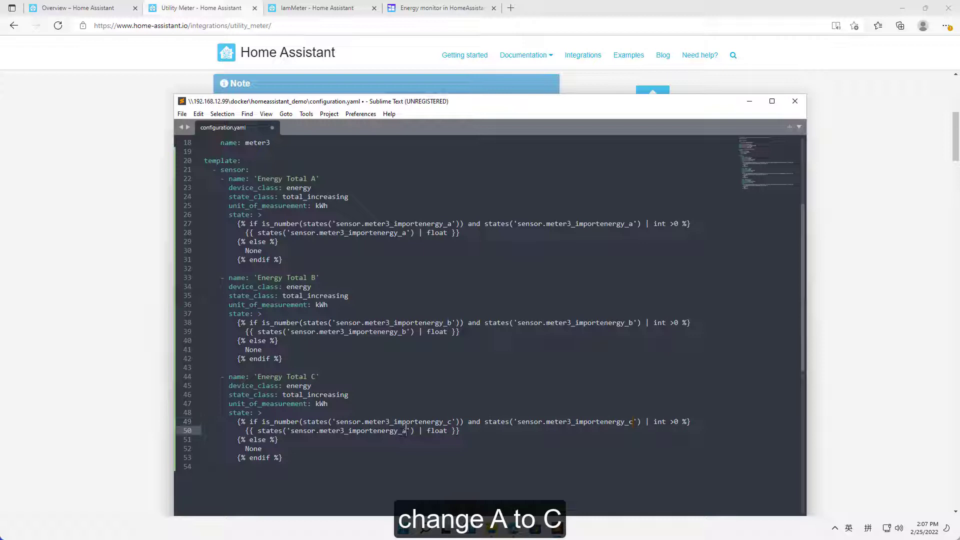
{"action": "key", "text": "BackSpace"}
{"action": "type", "text": "c"}
{"action": "left_click", "coordinate": [204, 467]}
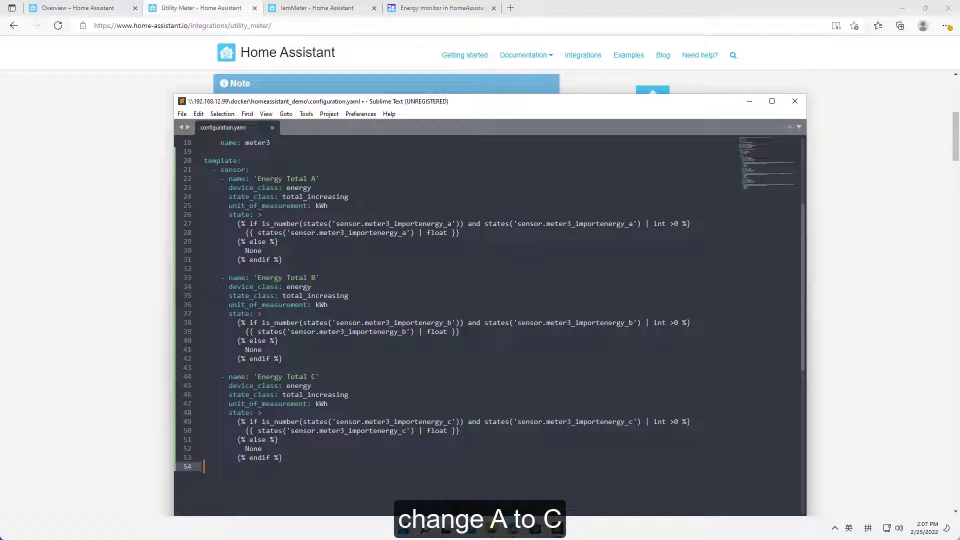
{"action": "key", "text": "Return"}
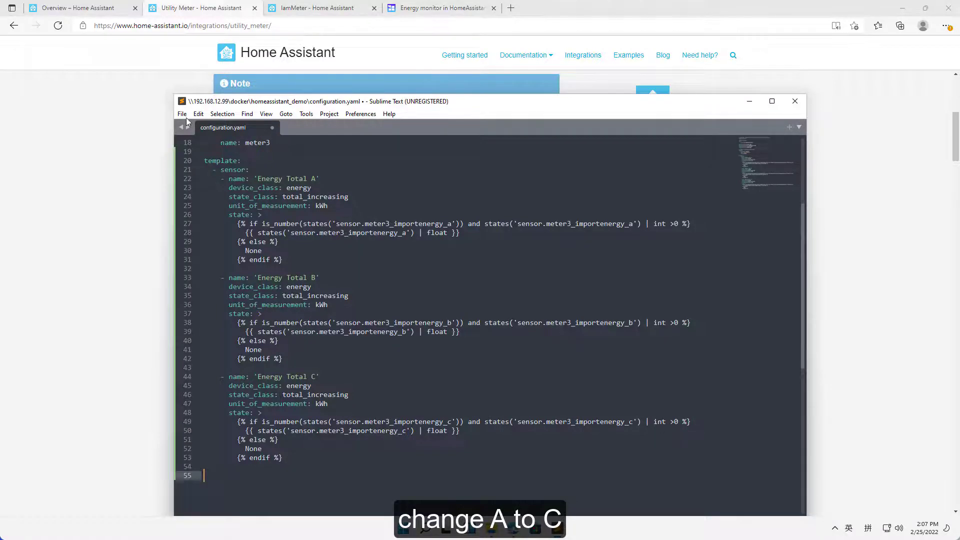
Bring up the Utility Meter documentation to review its configuration example.
{"action": "left_click", "coordinate": [104, 114]}
{"action": "scroll", "coordinate": [370, 235], "scroll_direction": "down", "scroll_amount": 3}
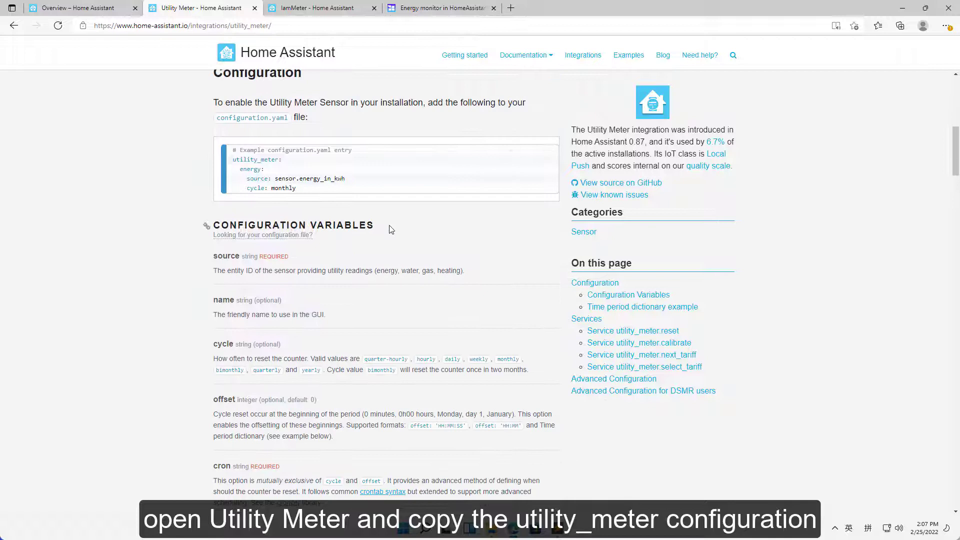
{"action": "scroll", "coordinate": [390, 229], "scroll_direction": "up", "scroll_amount": 1}
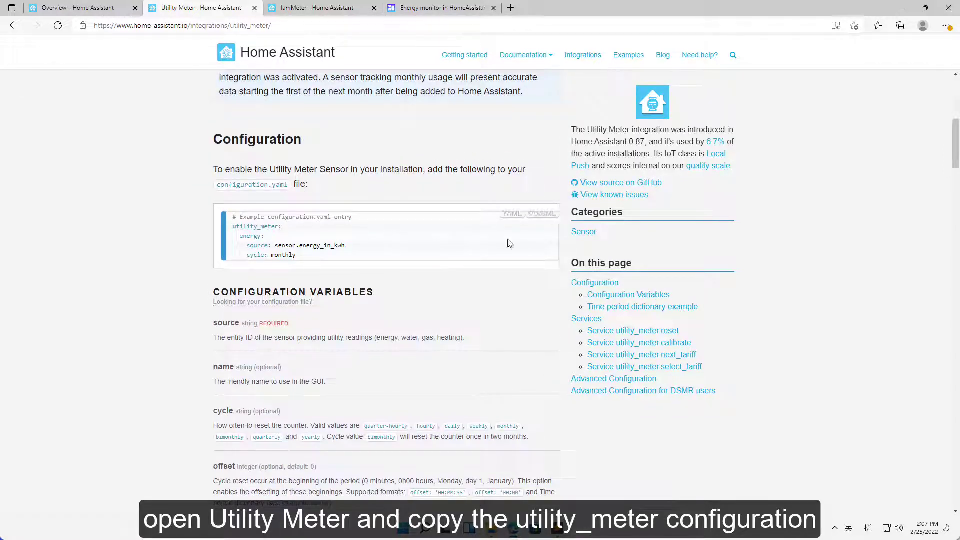
Paste the utility_meter example configuration at the end of configuration.yaml.
{"action": "key", "text": "alt+Tab"}
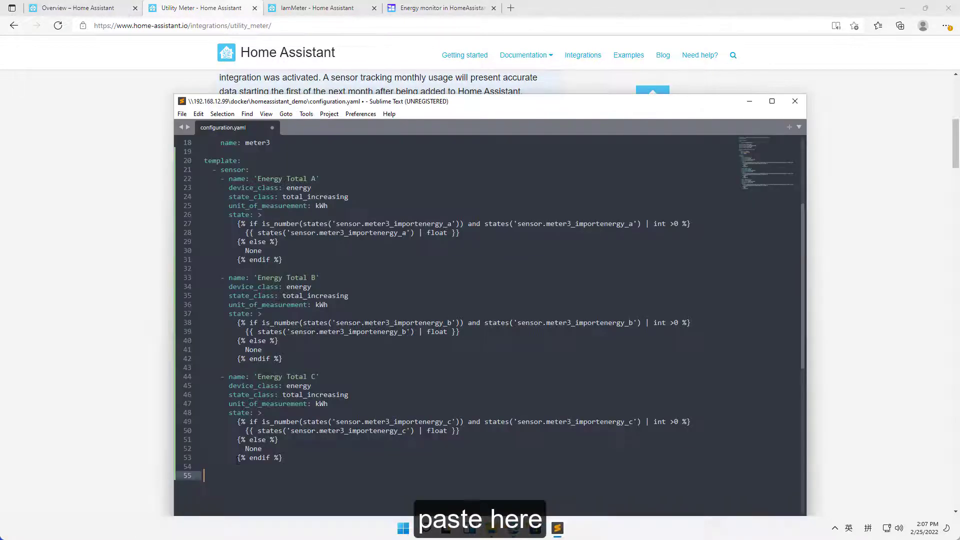
{"action": "type", "text": "# Example configuration.yaml entry utility_meter:   energy:     source: sensor.energy_in_kwh     cycle: monthly"}
{"action": "scroll", "coordinate": [258, 413], "scroll_direction": "down", "scroll_amount": 3}
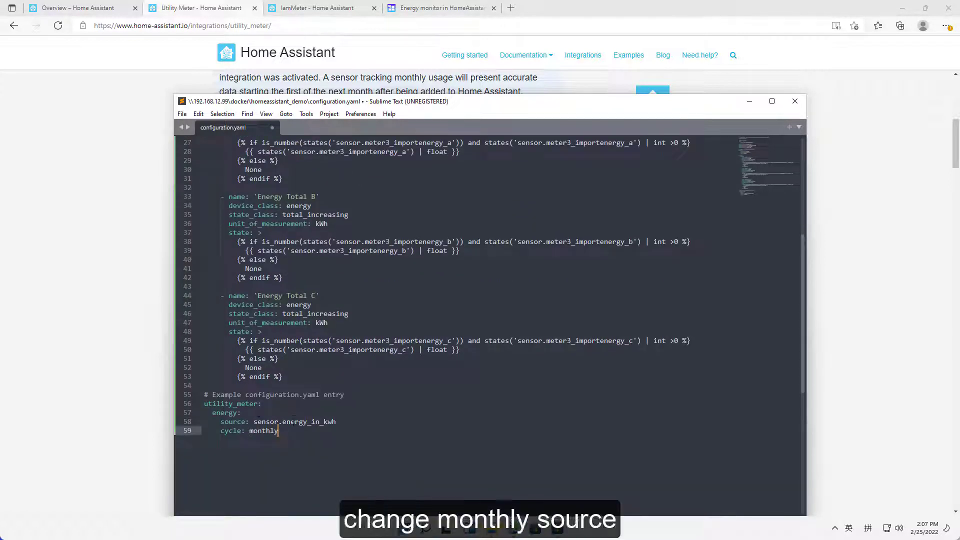
Set the meter's source to sensor.energy_total_a in place of sensor.energy_in_kwh.
{"action": "left_click", "coordinate": [294, 421]}
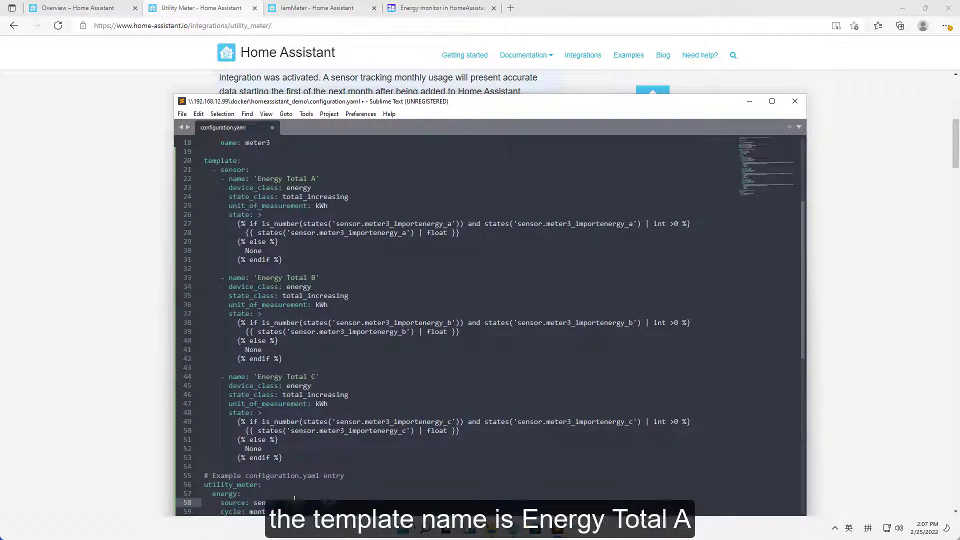
{"action": "left_click_drag", "start_coordinate": [257, 179], "coordinate": [322, 183]}
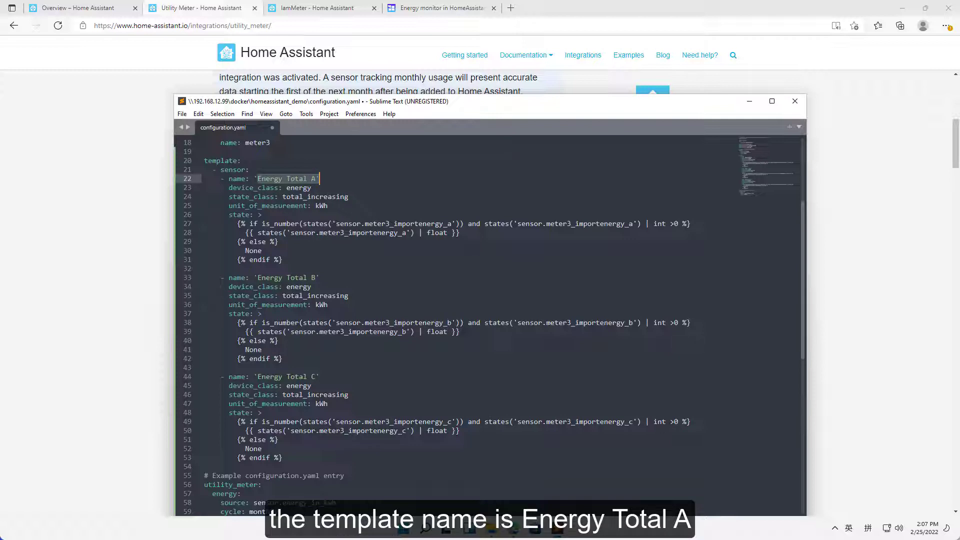
{"action": "left_click", "coordinate": [400, 353]}
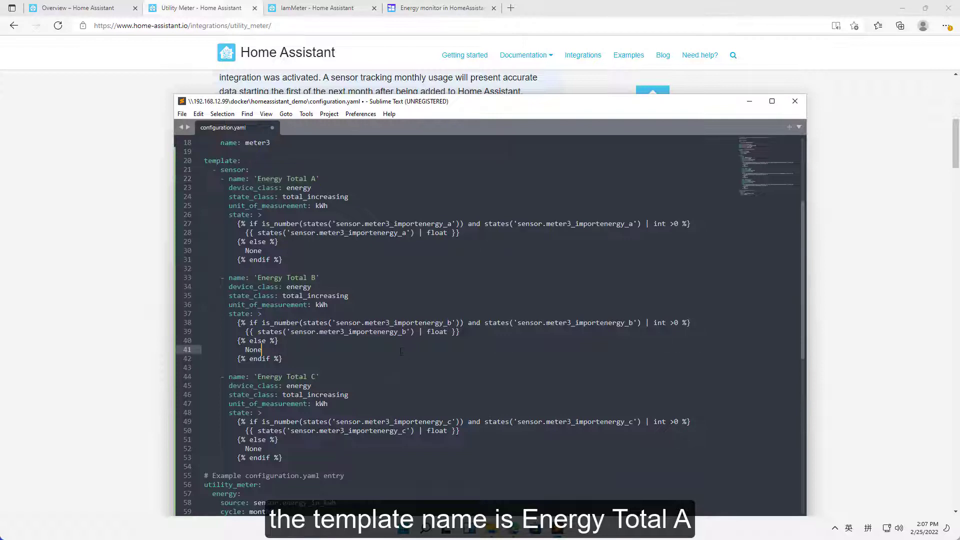
{"action": "scroll", "coordinate": [400, 353], "scroll_direction": "down", "scroll_amount": 2}
{"action": "left_click", "coordinate": [316, 456]}
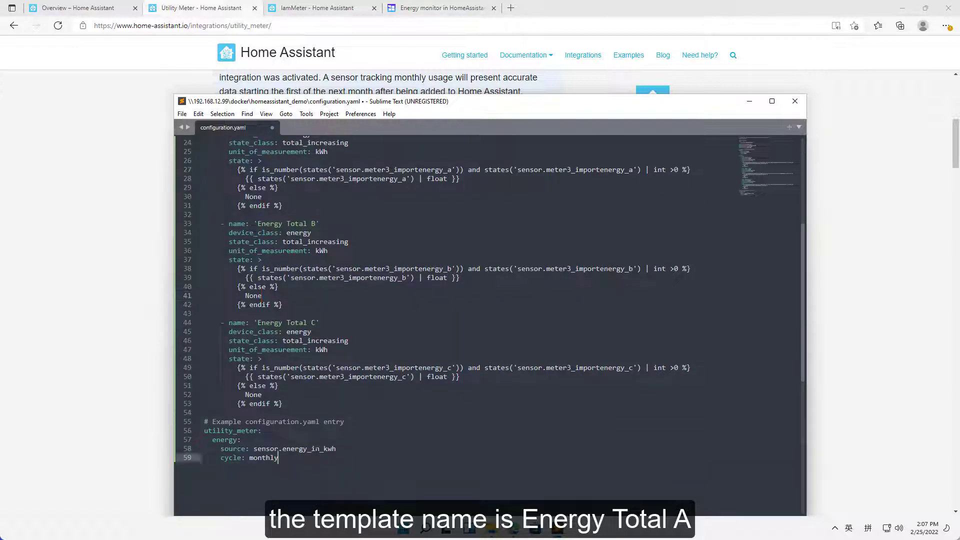
{"action": "double_click", "coordinate": [313, 449]}
{"action": "type", "text": "energy_total_a"}
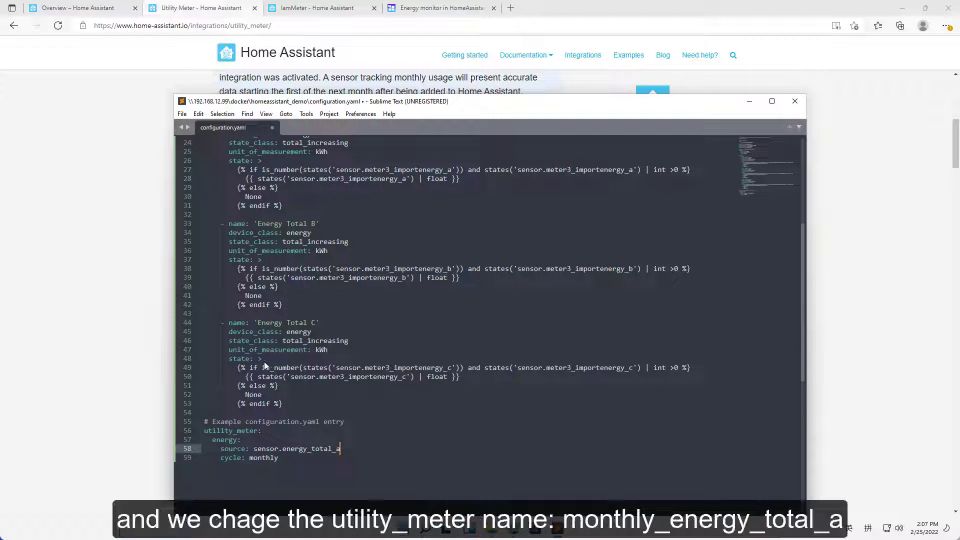
Rename the 'energy' meter to monthly_energy_total_a and paste two copies of its three-line block under utility_meter.
{"action": "double_click", "coordinate": [229, 440]}
{"action": "type", "text": "monthly_energy_total_a"}
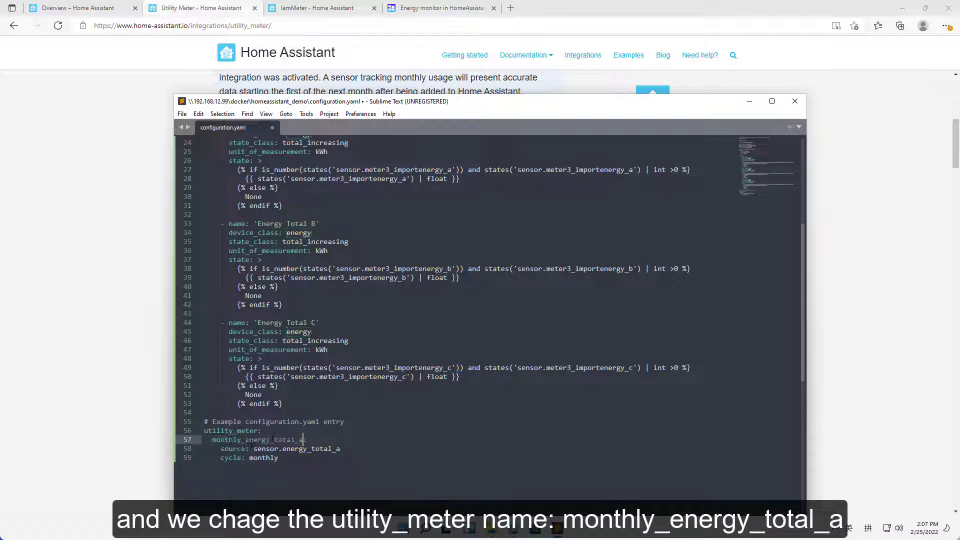
{"action": "left_click_drag", "start_coordinate": [280, 457], "coordinate": [205, 440]}
{"action": "key", "text": "ctrl+c"}
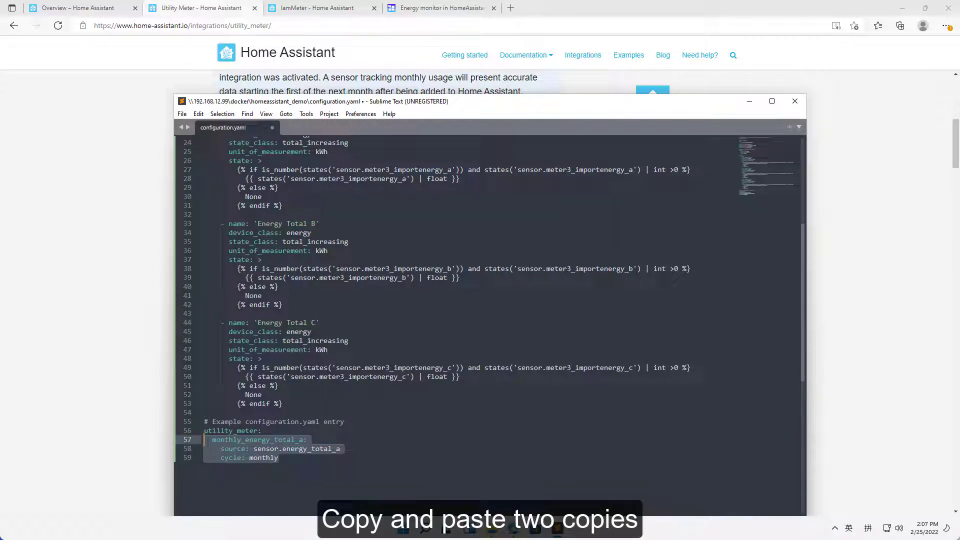
{"action": "left_click", "coordinate": [278, 429]}
{"action": "key", "text": "Return"}
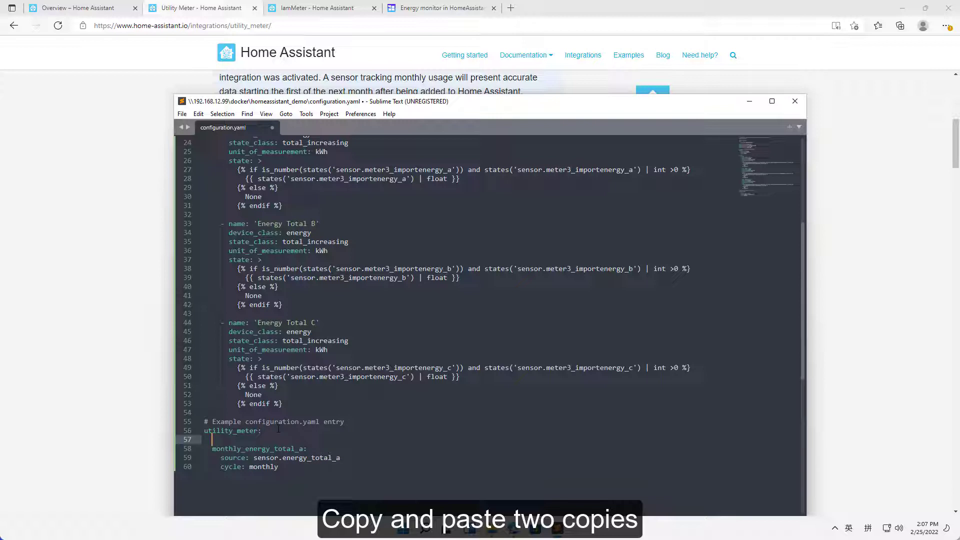
{"action": "key", "text": "Return"}
{"action": "key", "text": "Return"}
{"action": "key", "text": "Return"}
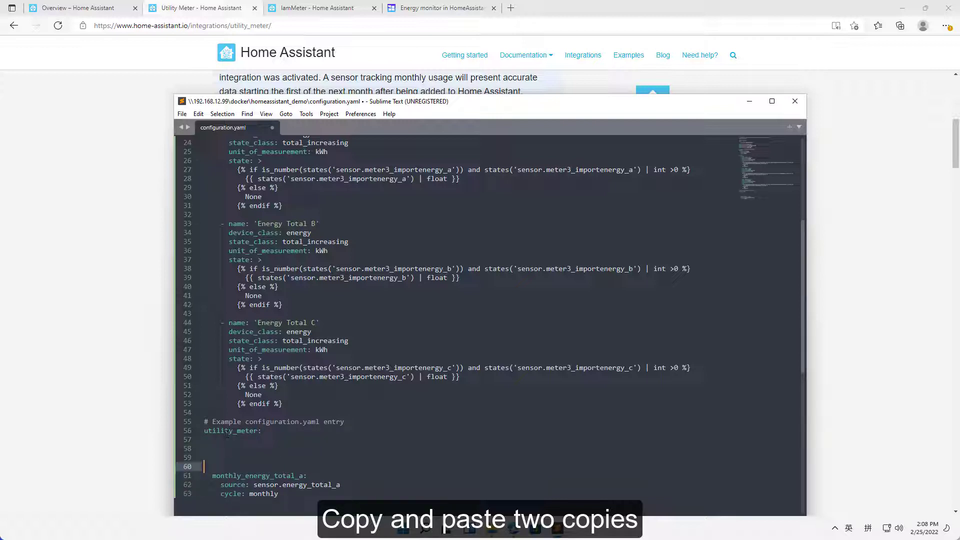
{"action": "key", "text": "Up"}
{"action": "key", "text": "Up"}
{"action": "key", "text": "Up"}
{"action": "key", "text": "ctrl+v"}
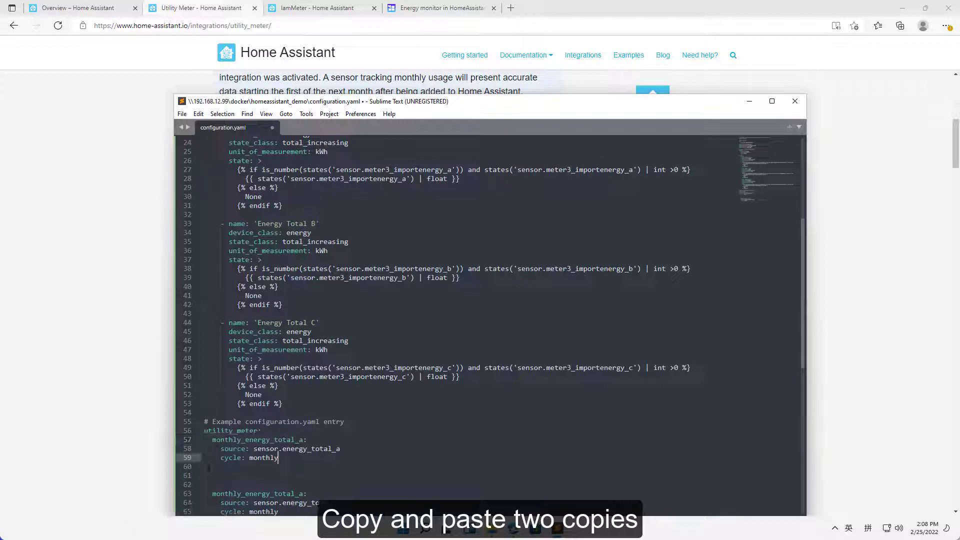
{"action": "key", "text": "Down"}
{"action": "key", "text": "ctrl+v"}
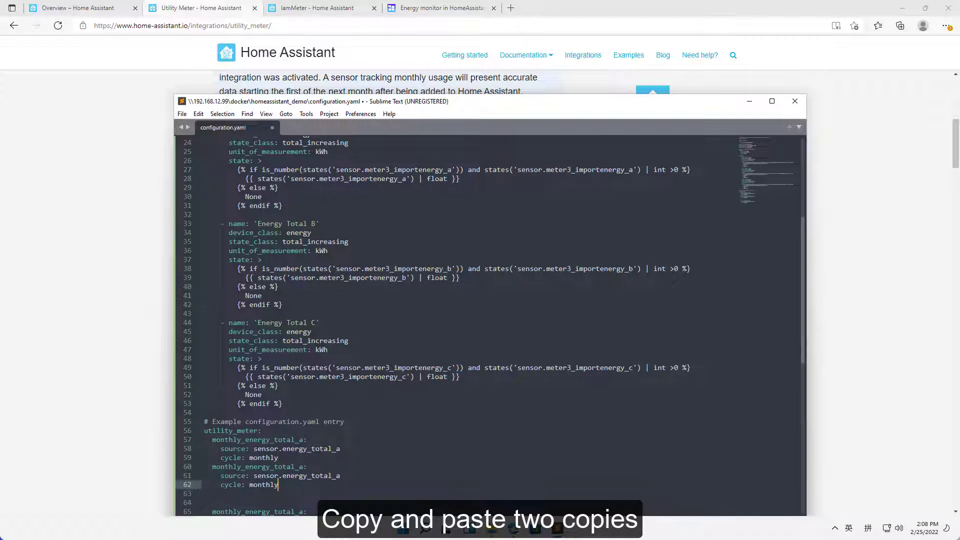
Make the first copy hourly_energy_total_a with cycle hourly.
{"action": "scroll", "coordinate": [213, 468], "scroll_direction": "down", "scroll_amount": 2}
{"action": "left_click", "coordinate": [217, 456]}
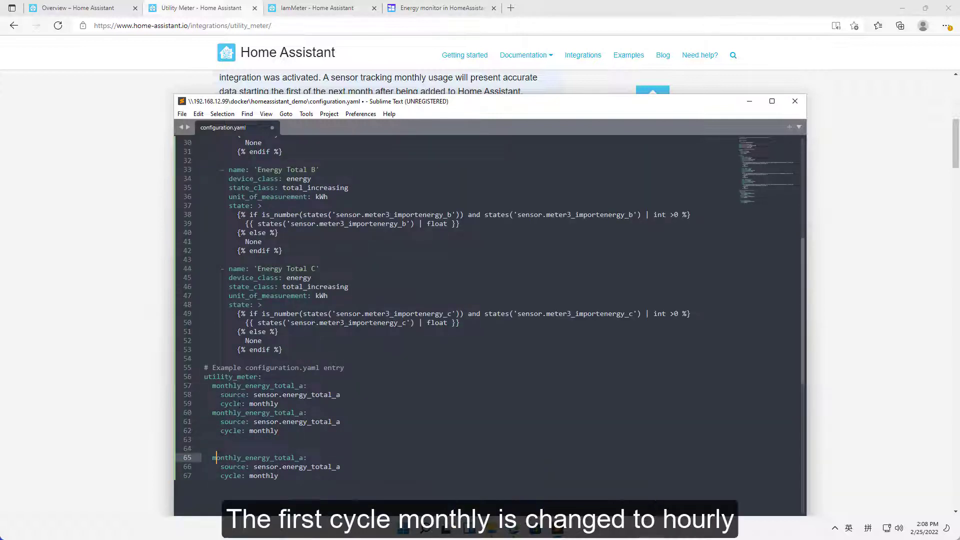
{"action": "double_click", "coordinate": [262, 404]}
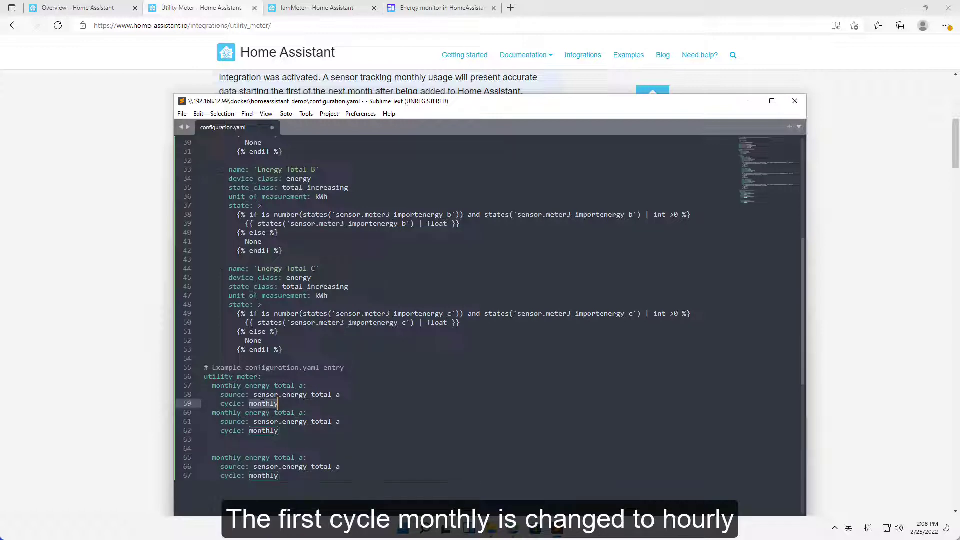
{"action": "type", "text": "h"}
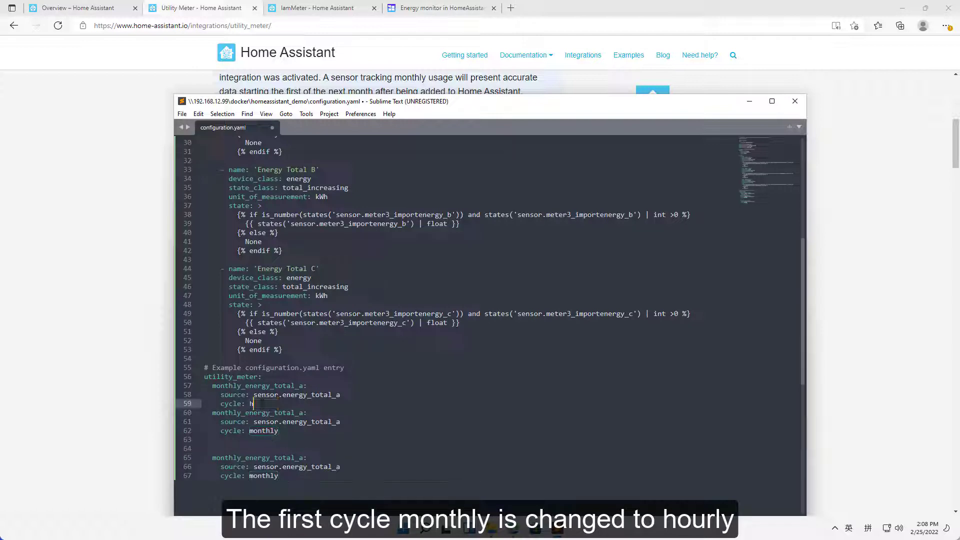
{"action": "type", "text": "ourly"}
{"action": "left_click", "coordinate": [234, 385]}
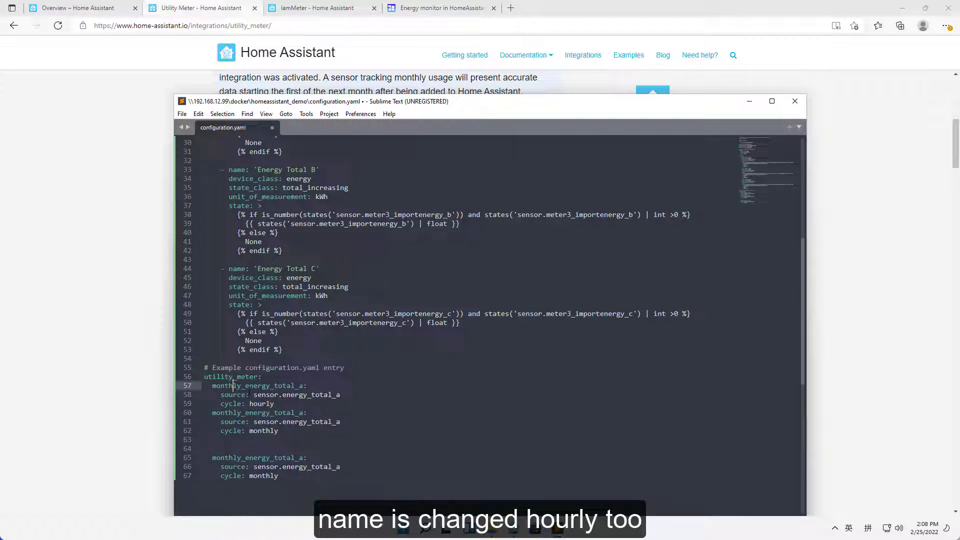
{"action": "key", "text": "BackSpace"}
{"action": "key", "text": "BackSpace"}
{"action": "key", "text": "BackSpace"}
{"action": "key", "text": "BackSpace"}
{"action": "key", "text": "BackSpace"}
{"action": "key", "text": "BackSpace"}
{"action": "key", "text": "BackSpace"}
{"action": "type", "text": "hourly"}
Make the second copy daily_energy_total_a with cycle daily and delete the blank lines between blocks.
{"action": "double_click", "coordinate": [264, 431]}
{"action": "type", "text": "d"}
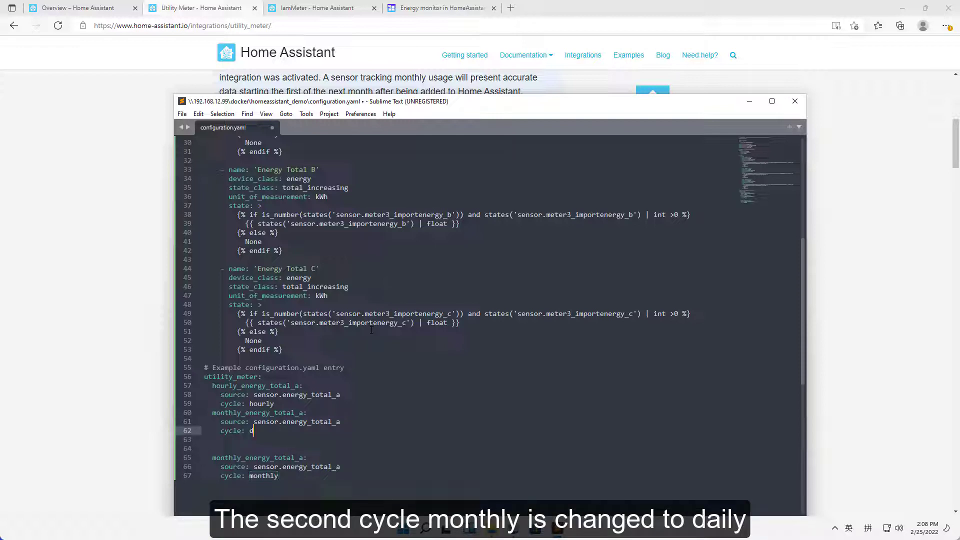
{"action": "type", "text": "aily"}
{"action": "left_click", "coordinate": [212, 412]}
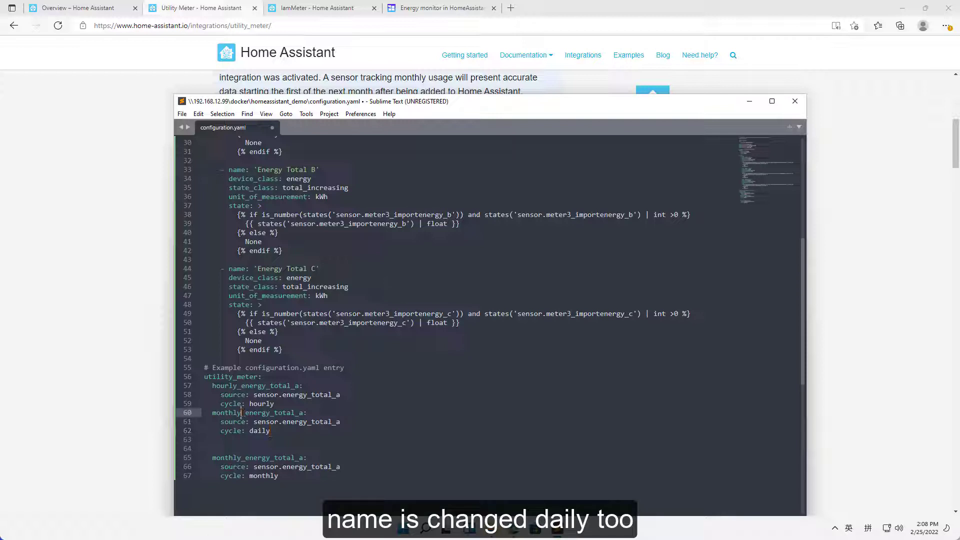
{"action": "left_click", "coordinate": [243, 413], "text": "shift"}
{"action": "type", "text": "daily"}
{"action": "left_click", "coordinate": [229, 446]}
{"action": "key", "text": "BackSpace"}
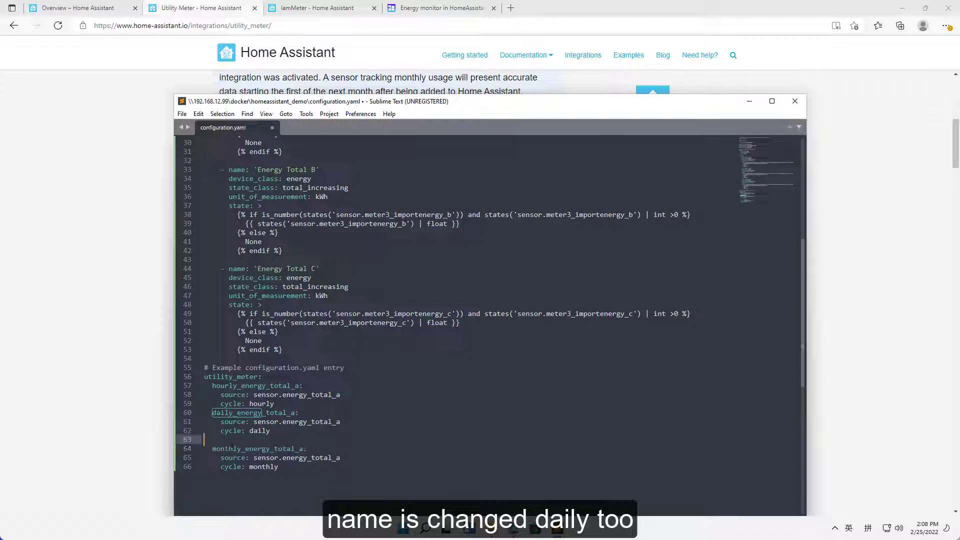
{"action": "key", "text": "BackSpace"}
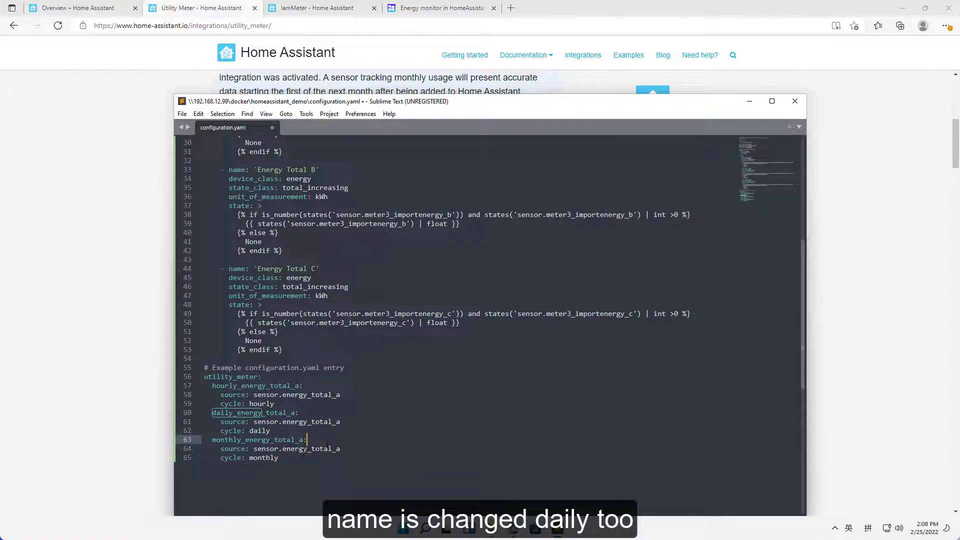
Paste two more copies of the hourly, daily and monthly energy_total_a meter blocks below the originals.
{"action": "left_click_drag", "start_coordinate": [278, 458], "coordinate": [205, 385]}
{"action": "key", "text": "ctrl+c"}
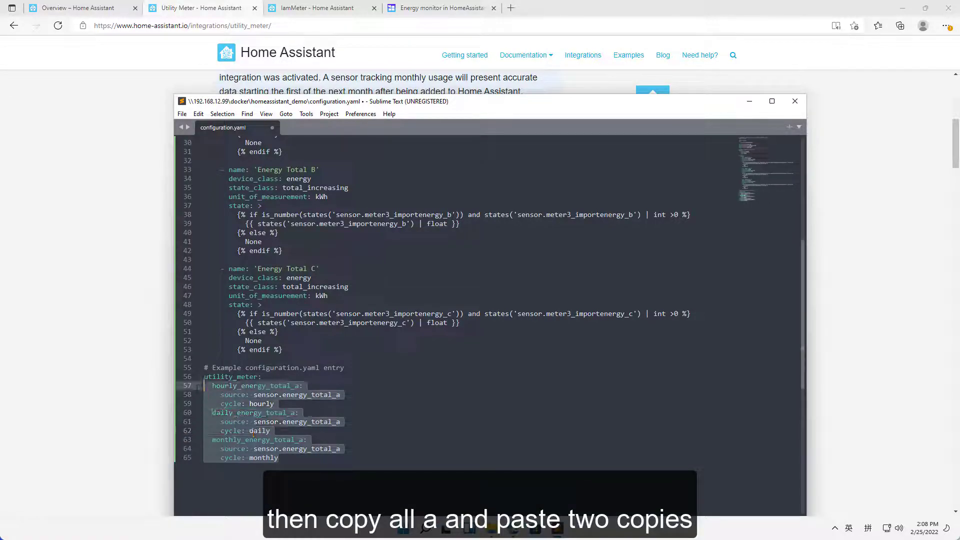
{"action": "scroll", "coordinate": [284, 392], "scroll_direction": "down", "scroll_amount": 3}
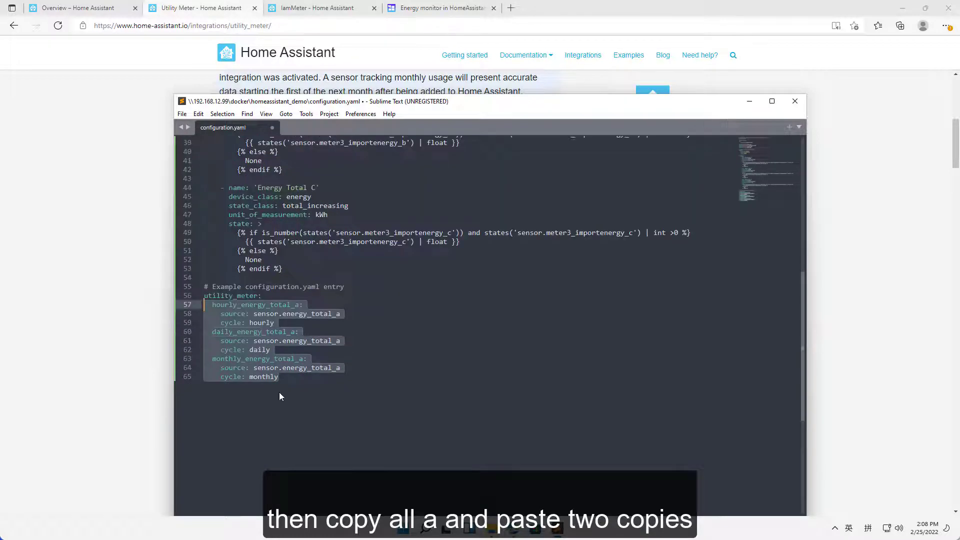
{"action": "left_click", "coordinate": [272, 388]}
{"action": "key", "text": "Return"}
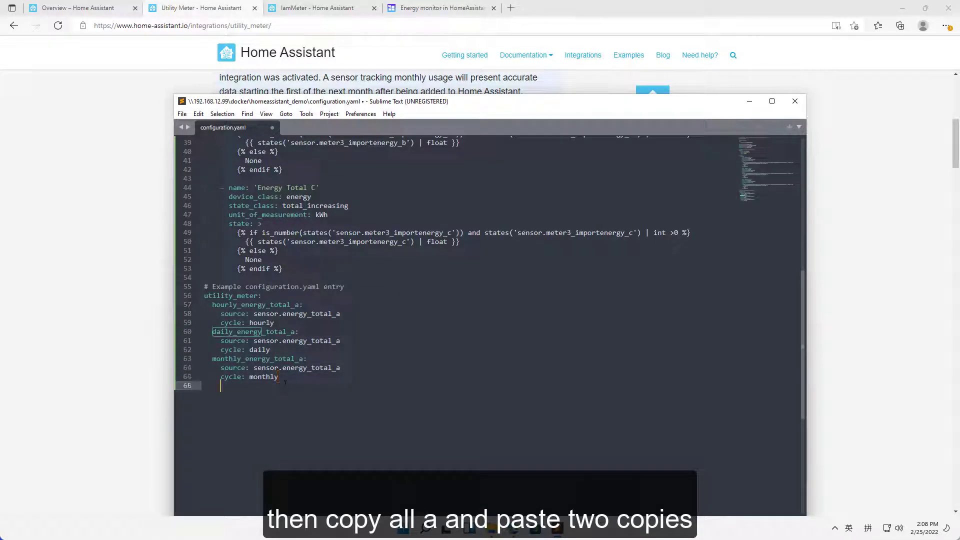
{"action": "key", "text": "BackSpace"}
{"action": "key", "text": "BackSpace"}
{"action": "key", "text": "Return"}
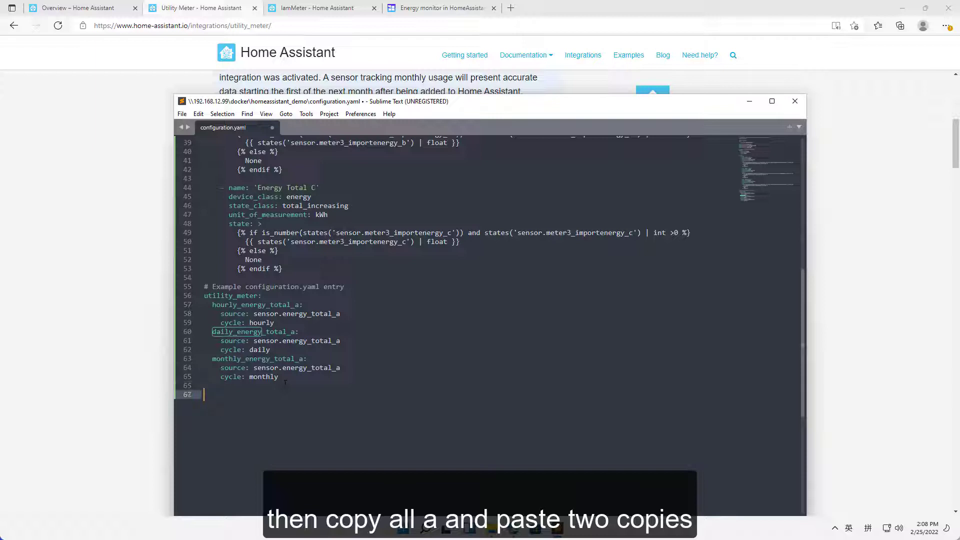
{"action": "key", "text": "ctrl+v"}
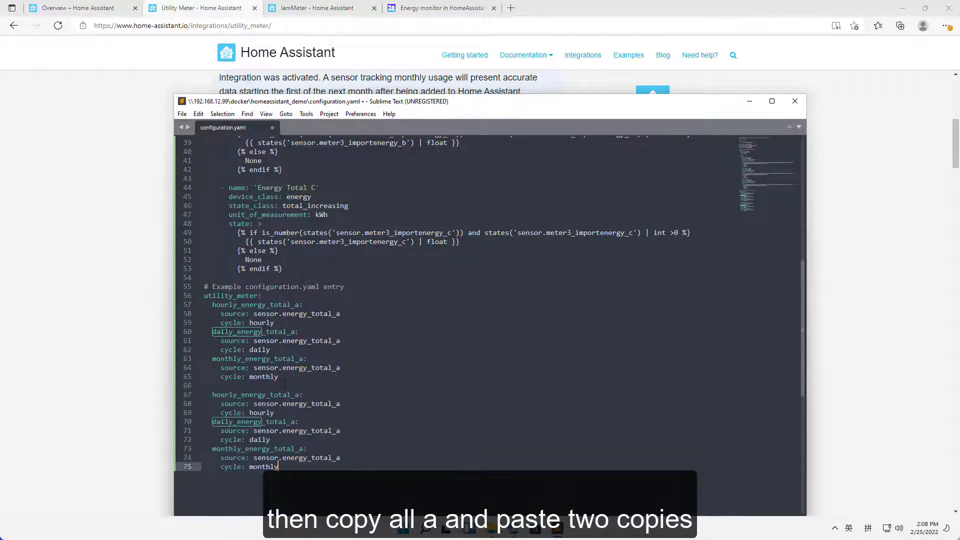
{"action": "scroll", "coordinate": [286, 383], "scroll_direction": "down", "scroll_amount": 3}
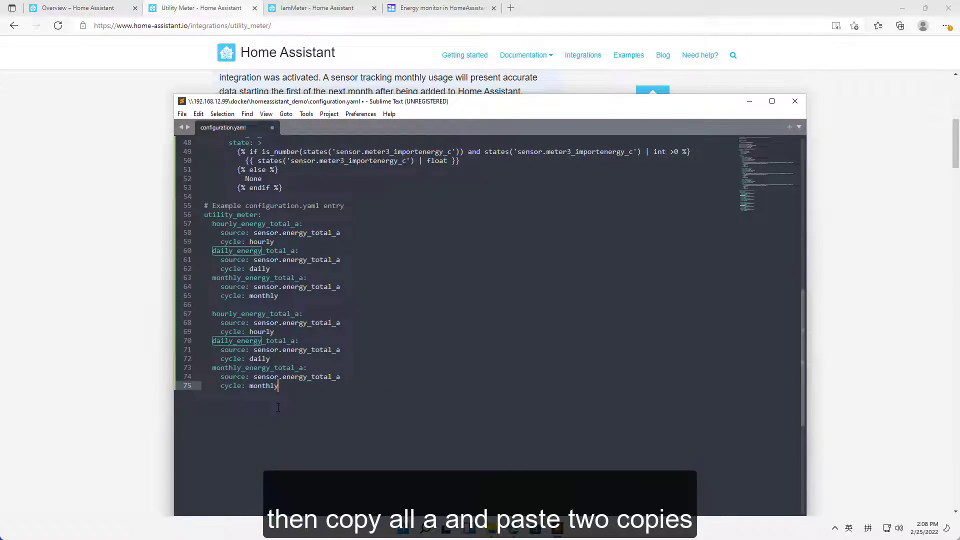
{"action": "key", "text": "Return"}
{"action": "key", "text": "Return"}
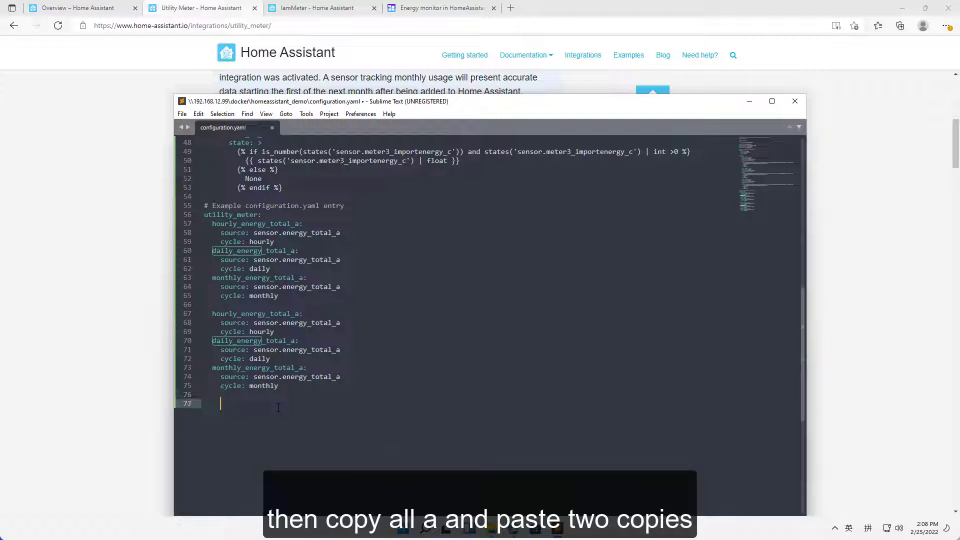
{"action": "left_click_drag", "start_coordinate": [220, 403], "coordinate": [202, 402]}
{"action": "key", "text": "ctrl+v"}
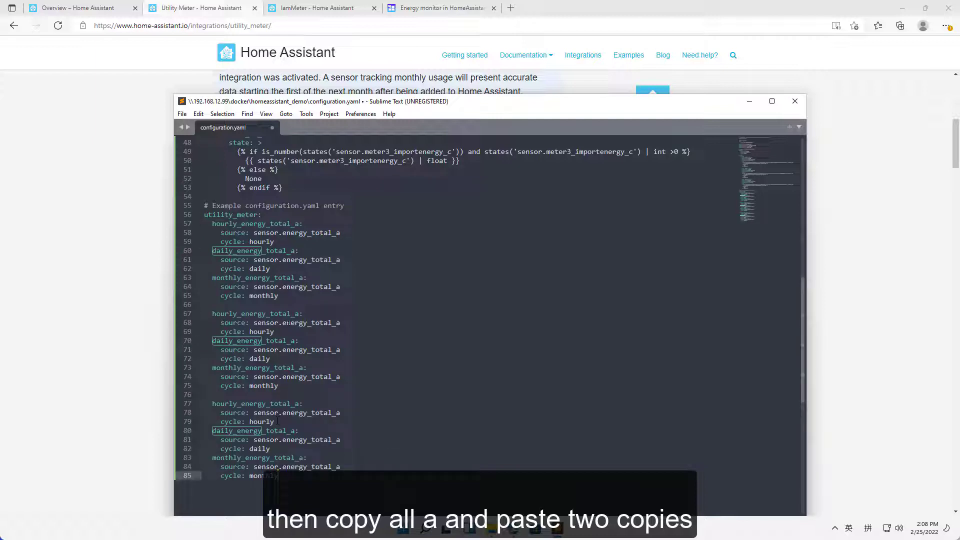
Rename the second block's hourly and daily meters from energy_total_a to energy_total_b.
{"action": "left_click", "coordinate": [298, 313]}
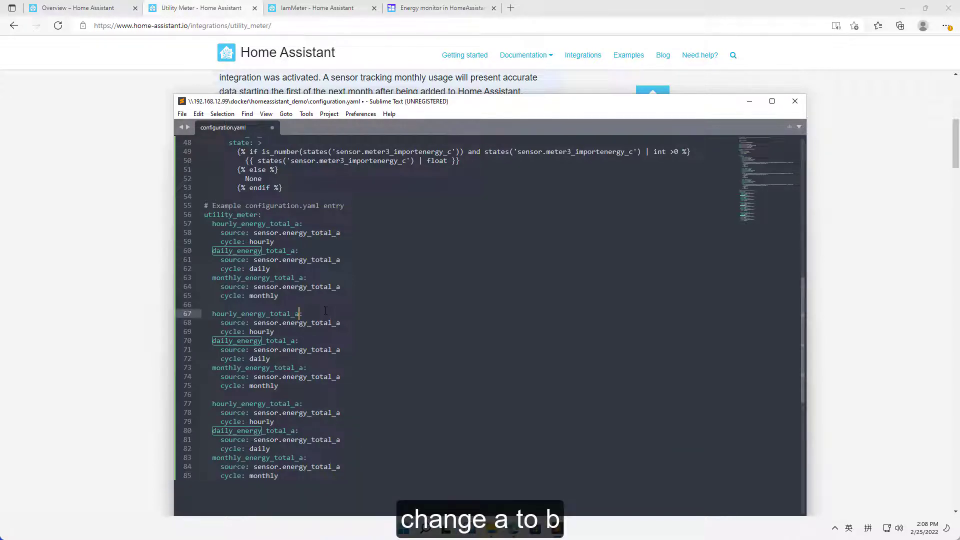
{"action": "key", "text": "BackSpace"}
{"action": "type", "text": "b"}
{"action": "left_click", "coordinate": [342, 330]}
{"action": "left_click", "coordinate": [340, 323]}
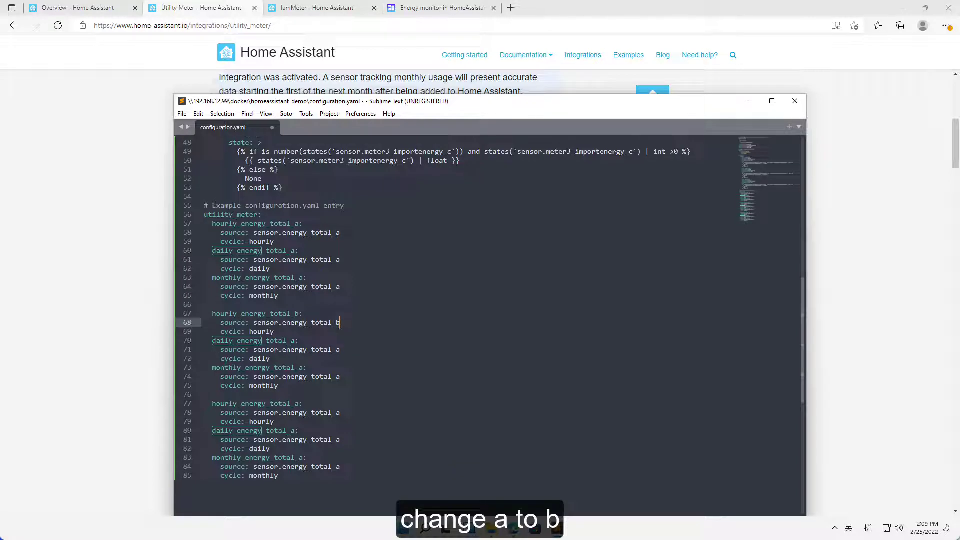
{"action": "left_click", "coordinate": [294, 341]}
{"action": "key", "text": "BackSpace"}
{"action": "type", "text": "b"}
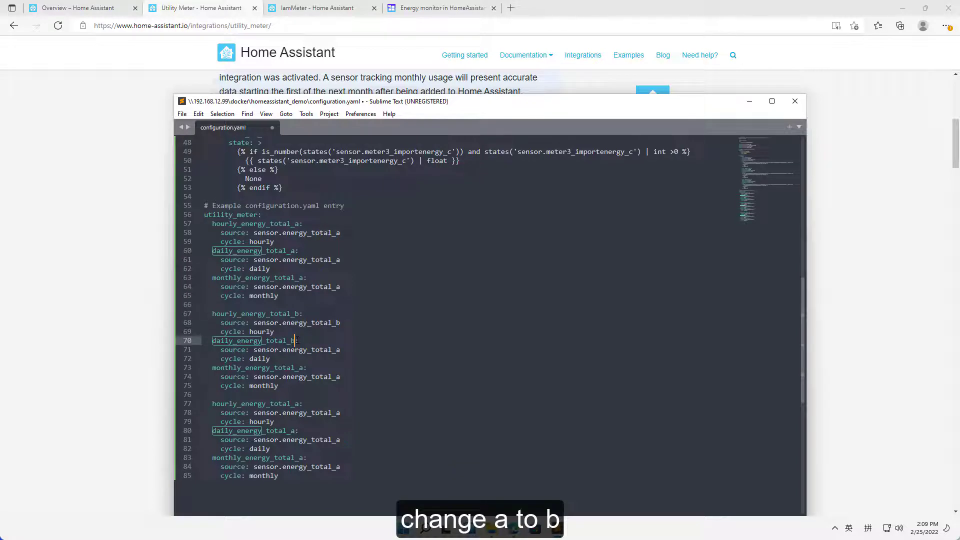
Switch the daily source sensor and the monthly meter name to energy_total_b, then clear the monthly source's trailing a.
{"action": "key", "text": "Down"}
{"action": "key", "text": "Down"}
{"action": "left_click", "coordinate": [341, 350]}
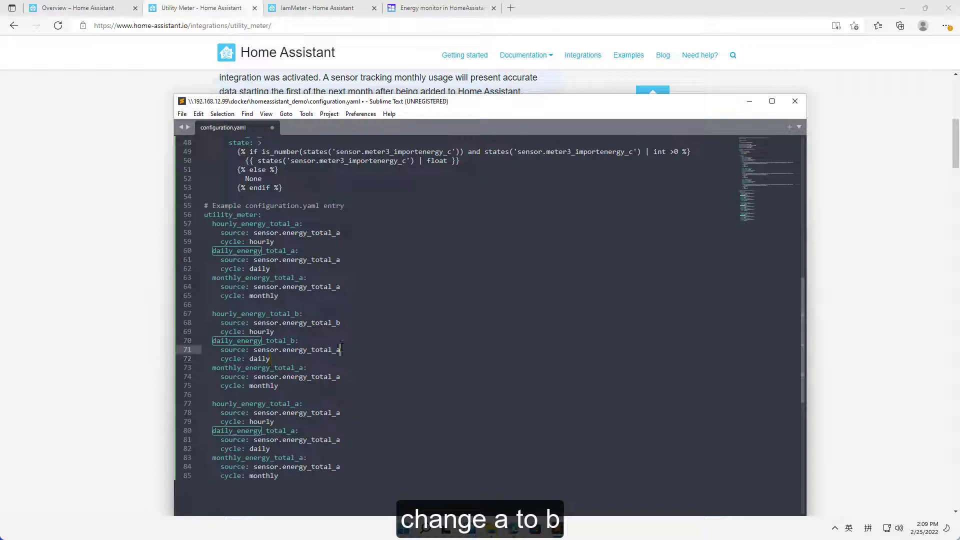
{"action": "key", "text": "BackSpace"}
{"action": "type", "text": "b"}
{"action": "left_click", "coordinate": [304, 368]}
{"action": "key", "text": "BackSpace"}
{"action": "type", "text": "b"}
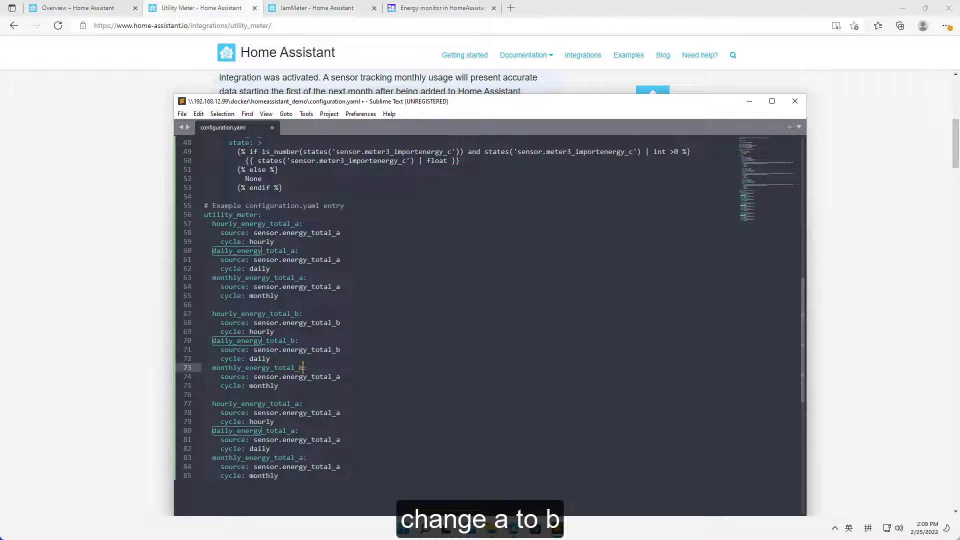
{"action": "left_click", "coordinate": [341, 377]}
{"action": "key", "text": "BackSpace"}
Finish the second monthly source as energy_total_b, then change the third hourly meter and source to energy_total_c.
{"action": "type", "text": "b"}
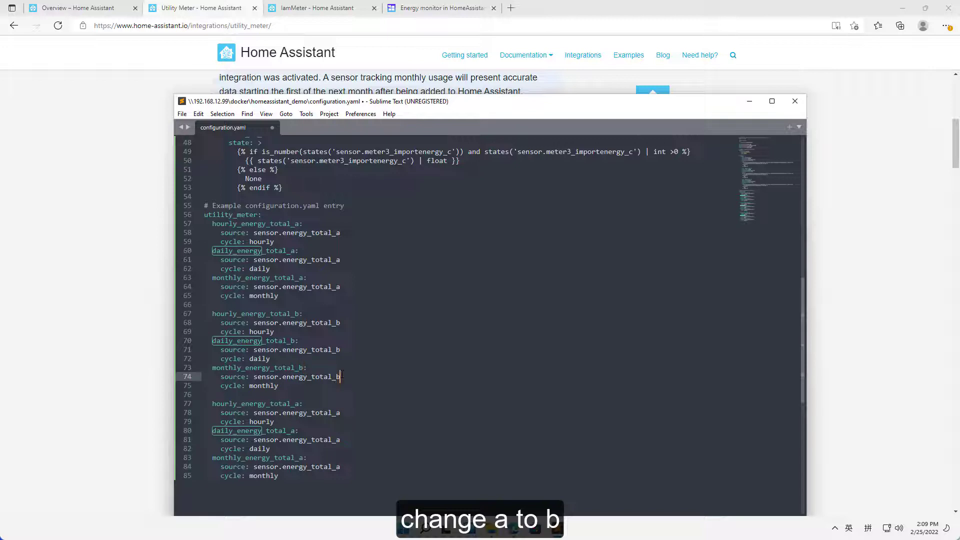
{"action": "left_click", "coordinate": [300, 404]}
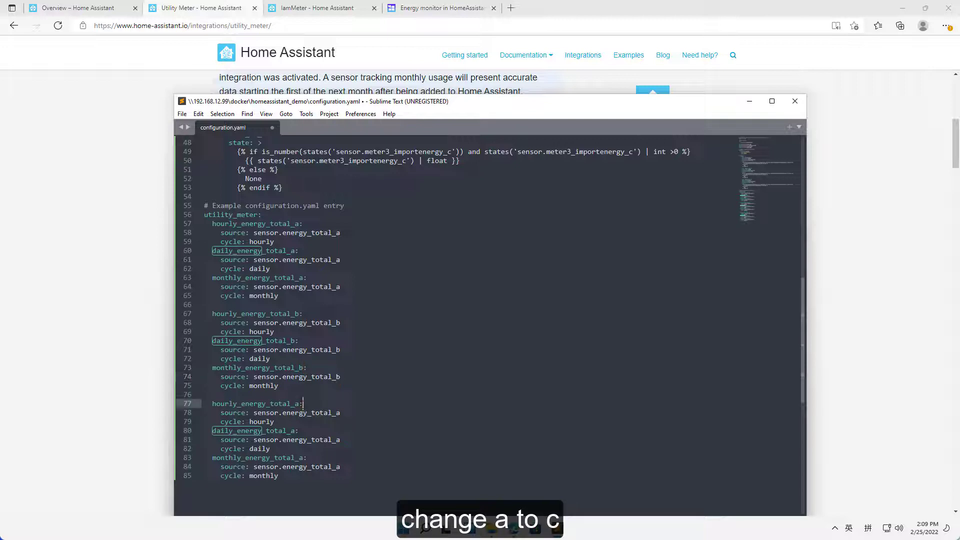
{"action": "key", "text": "BackSpace"}
{"action": "type", "text": "c"}
{"action": "left_click", "coordinate": [341, 411]}
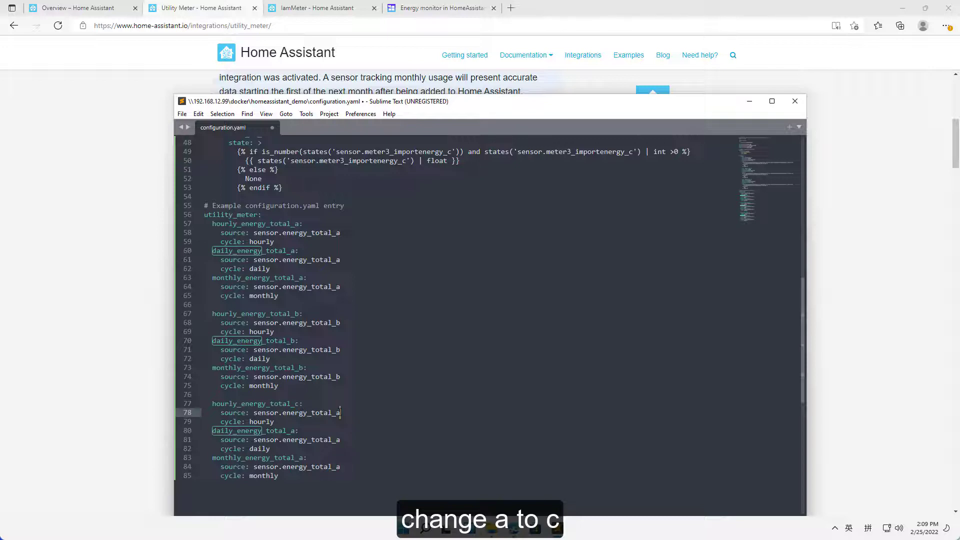
{"action": "key", "text": "BackSpace"}
{"action": "type", "text": "c"}
Change the third daily meter, its source sensor, and the monthly meter name to energy_total_c.
{"action": "left_click", "coordinate": [294, 431]}
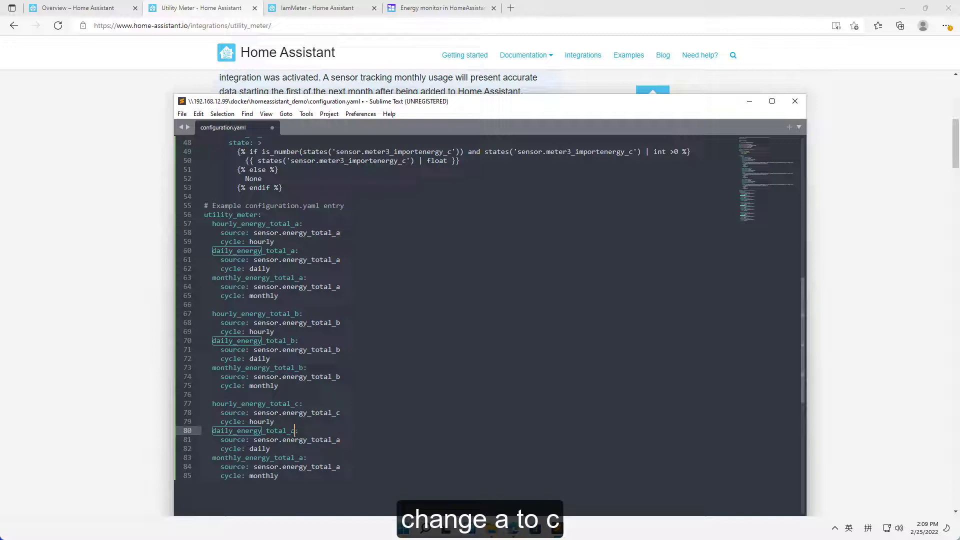
{"action": "type", "text": "c"}
{"action": "left_click", "coordinate": [343, 441]}
{"action": "key", "text": "BackSpace"}
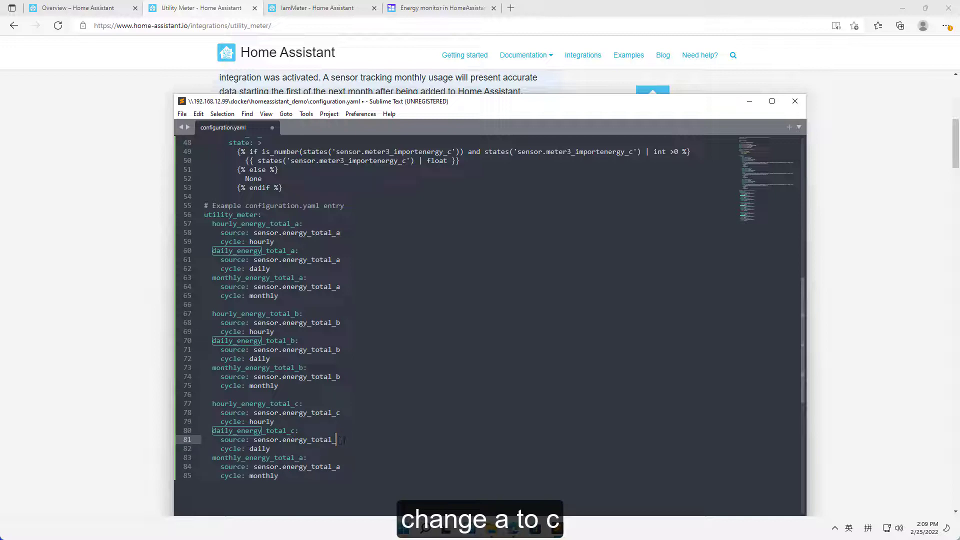
{"action": "type", "text": "c"}
{"action": "left_click", "coordinate": [303, 457]}
{"action": "key", "text": "BackSpace"}
{"action": "type", "text": "c"}
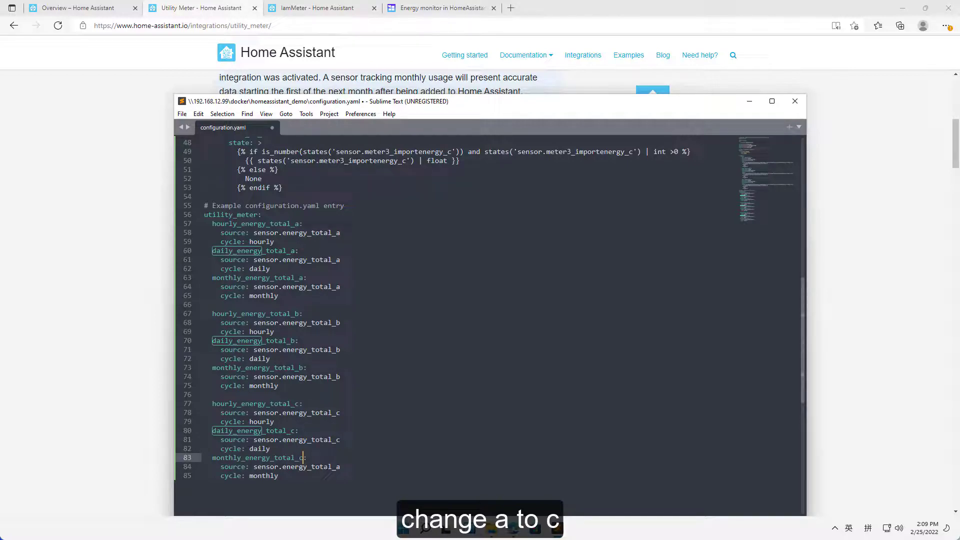
Point the last monthly source at sensor.energy_total_c and save configuration.yaml.
{"action": "left_click", "coordinate": [340, 467]}
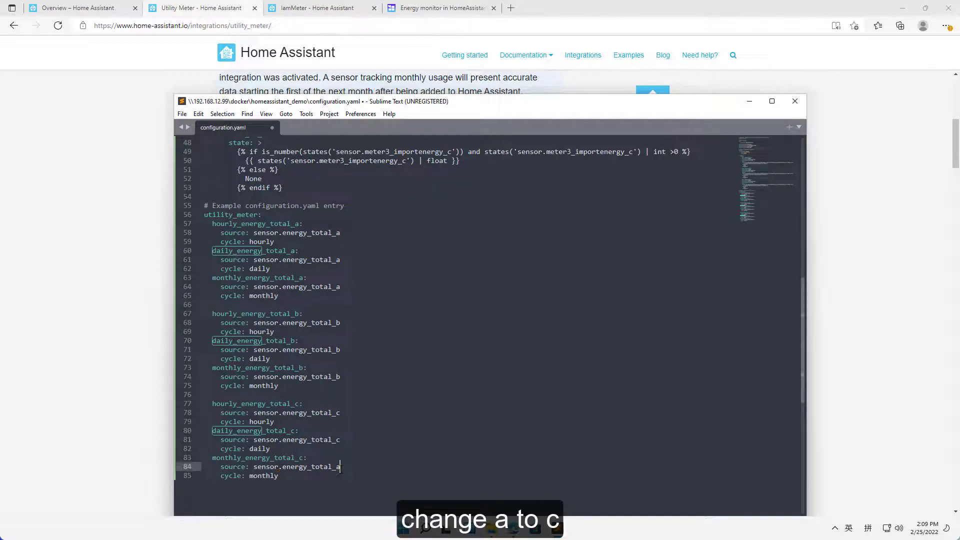
{"action": "key", "text": "BackSpace"}
{"action": "type", "text": "c"}
{"action": "left_click", "coordinate": [340, 412]}
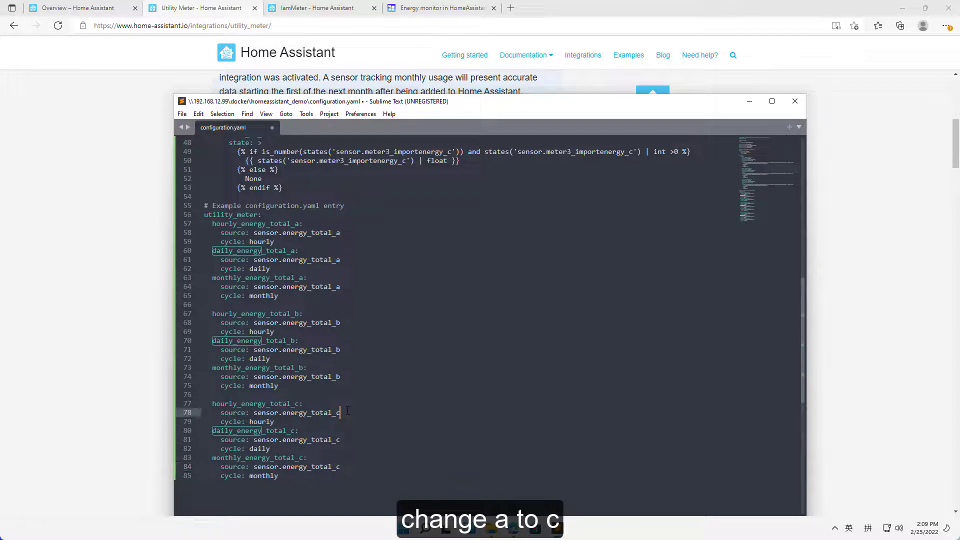
{"action": "left_click", "coordinate": [189, 115]}
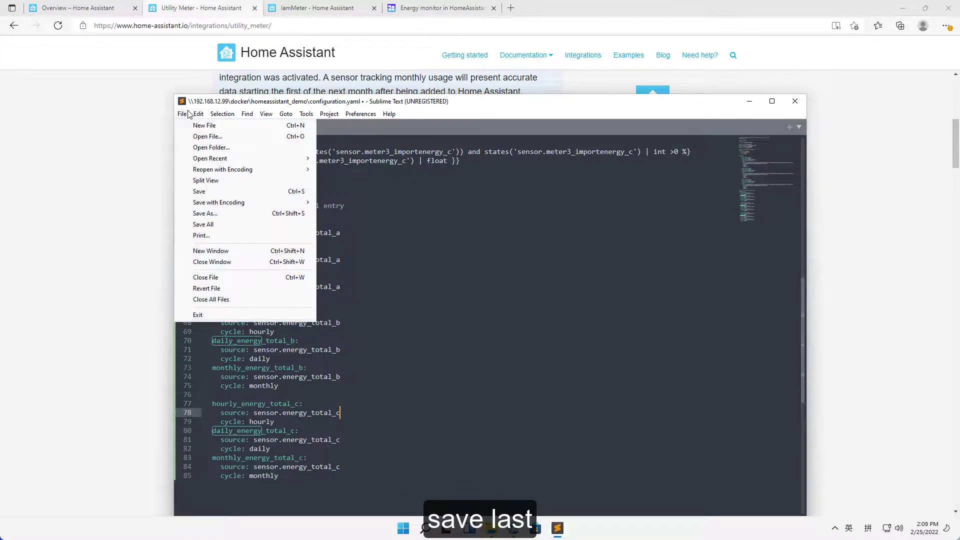
{"action": "left_click", "coordinate": [196, 195]}
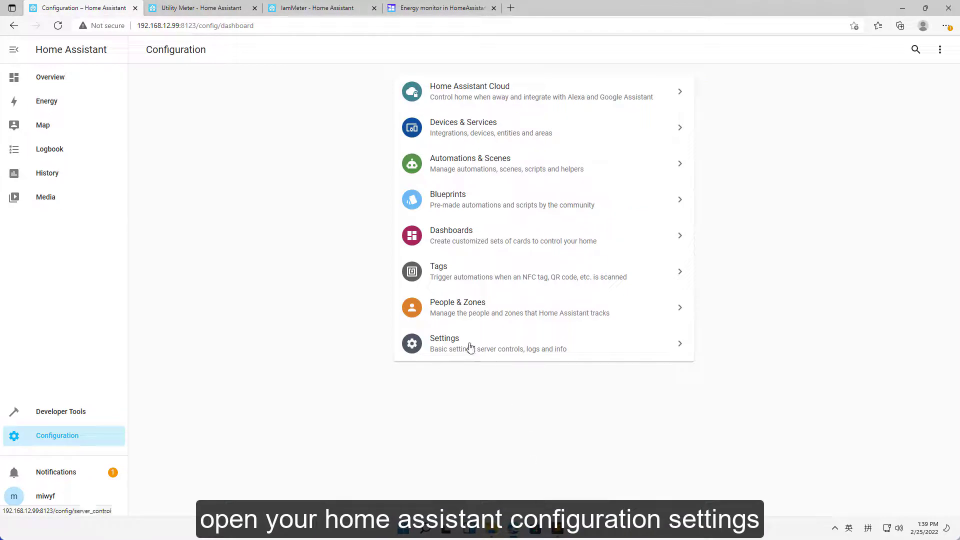
Validate the configuration, restart the Home Assistant server, and return to the Overview dashboard.
{"action": "left_click", "coordinate": [470, 347]}
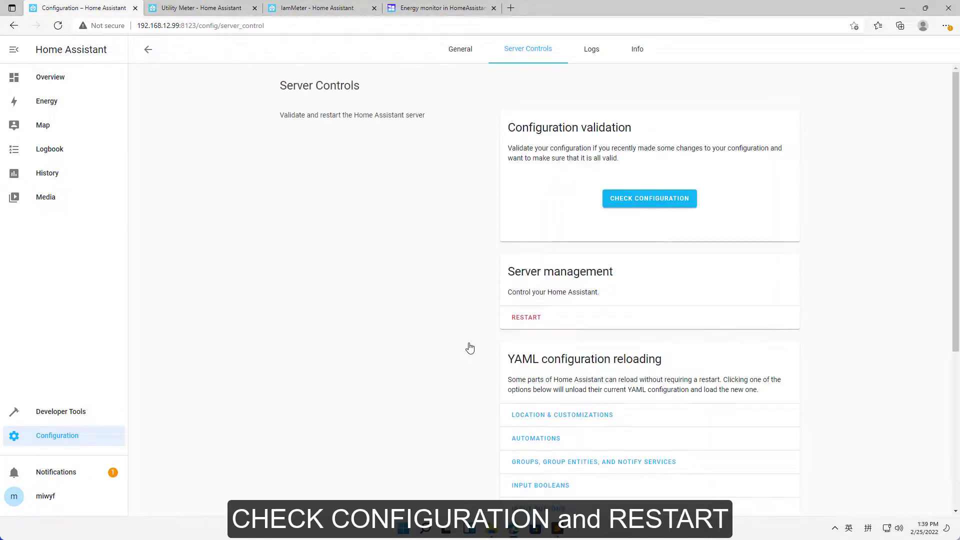
{"action": "left_click", "coordinate": [691, 201]}
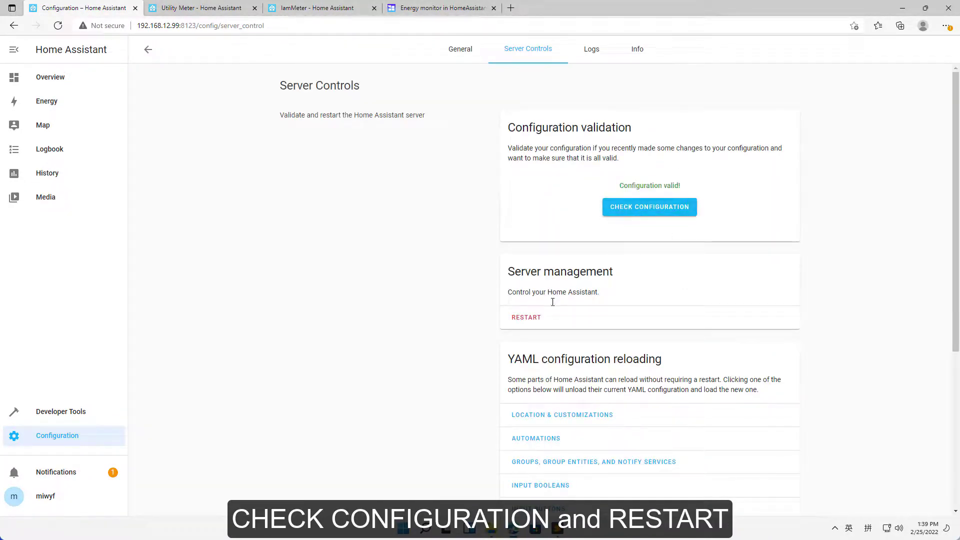
{"action": "left_click", "coordinate": [531, 316]}
{"action": "left_click", "coordinate": [550, 314]}
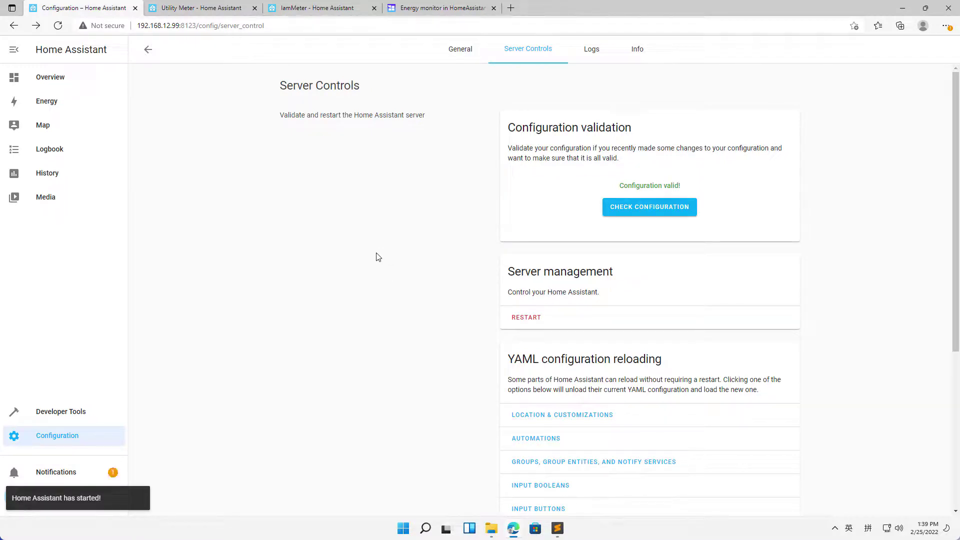
{"action": "left_click", "coordinate": [55, 78]}
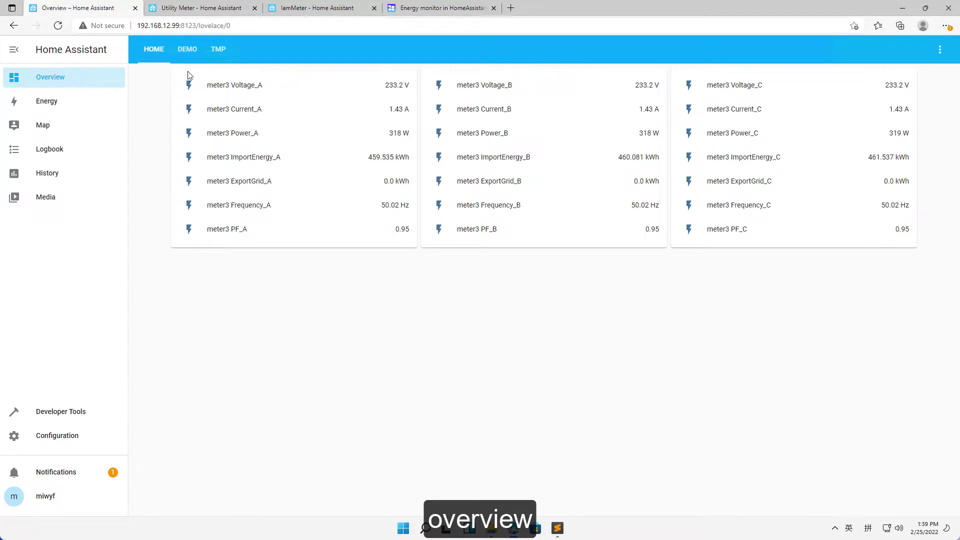
Switch to the DEMO view showing Power A–C gauges and Monthly and Daily Energy Totals.
{"action": "left_click", "coordinate": [187, 50]}
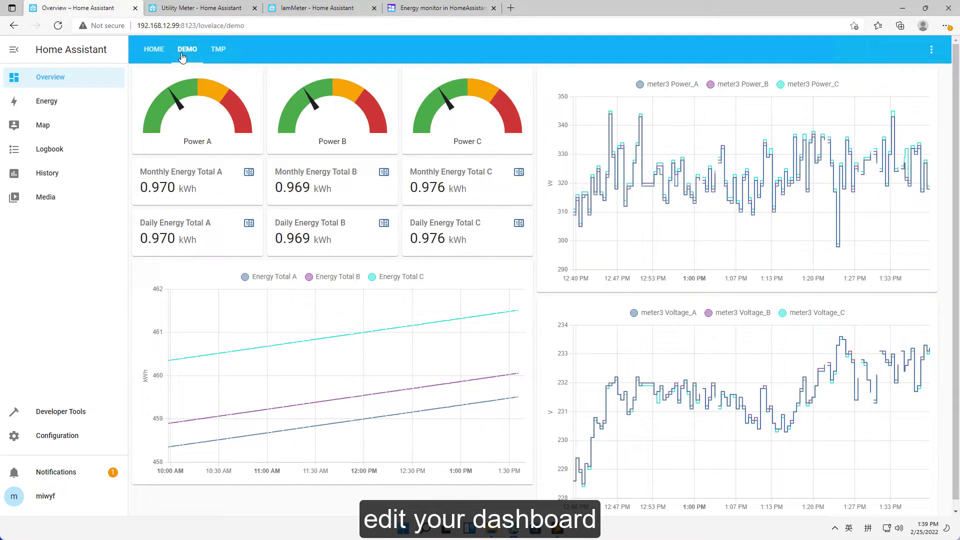